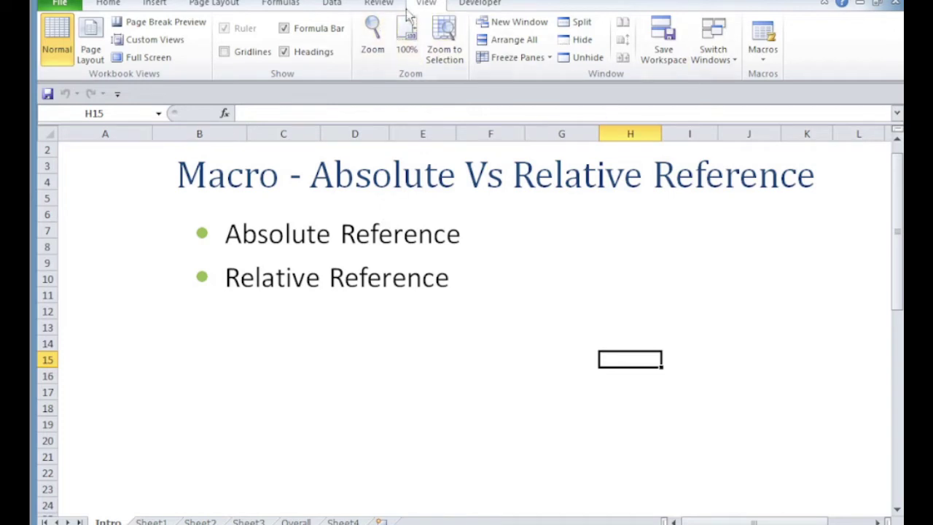
Step: Check the Developer tab's macro list, close it, then reopen the list through View > Macros > View Macros
left_click(765, 55)
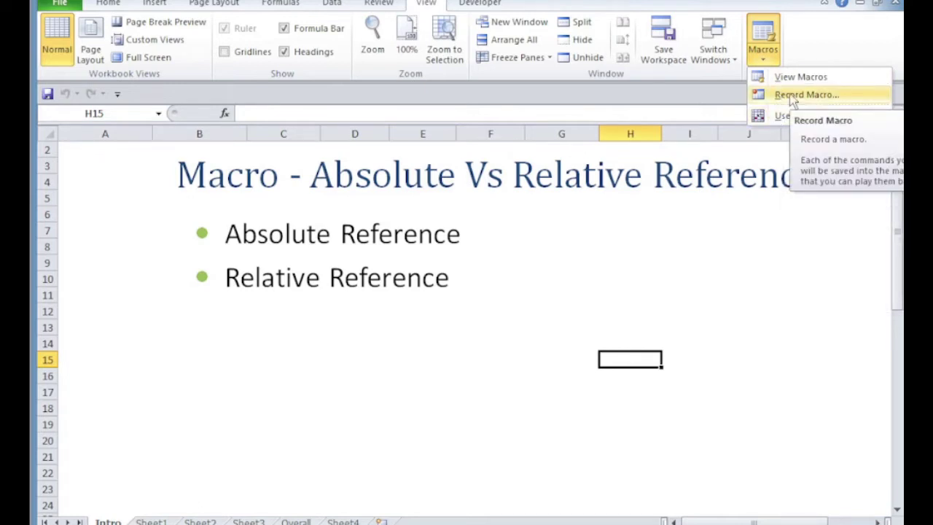
left_click(480, 4)
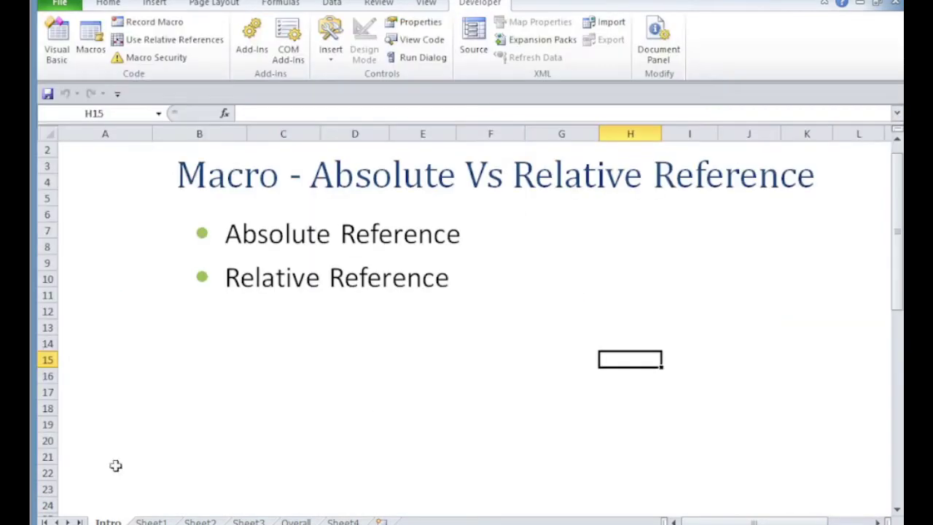
left_click(90, 44)
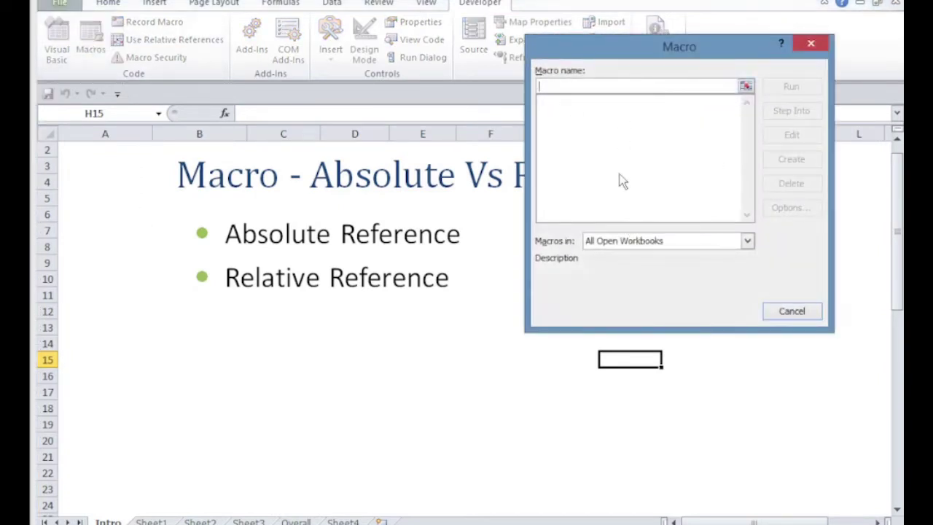
left_click(815, 45)
left_click(425, 4)
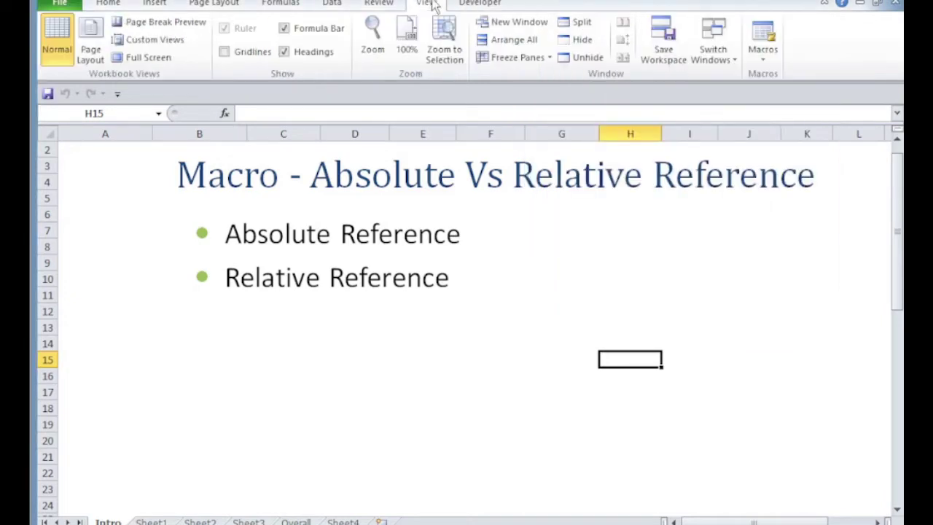
left_click(765, 52)
left_click(778, 78)
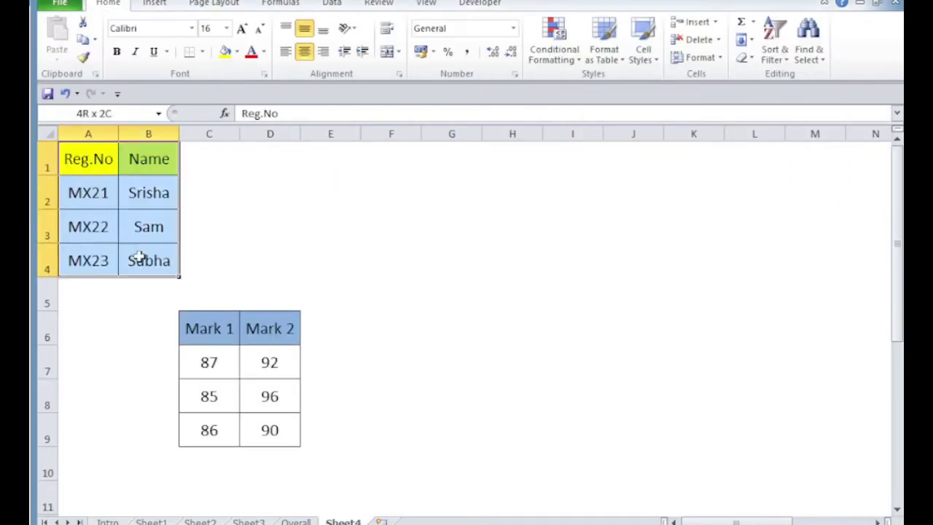
Step: On Sheet4, look over the Mark and Reg.No/Name tables, make A1 active, and show the Developer tab
left_click_drag(231, 339, 273, 423)
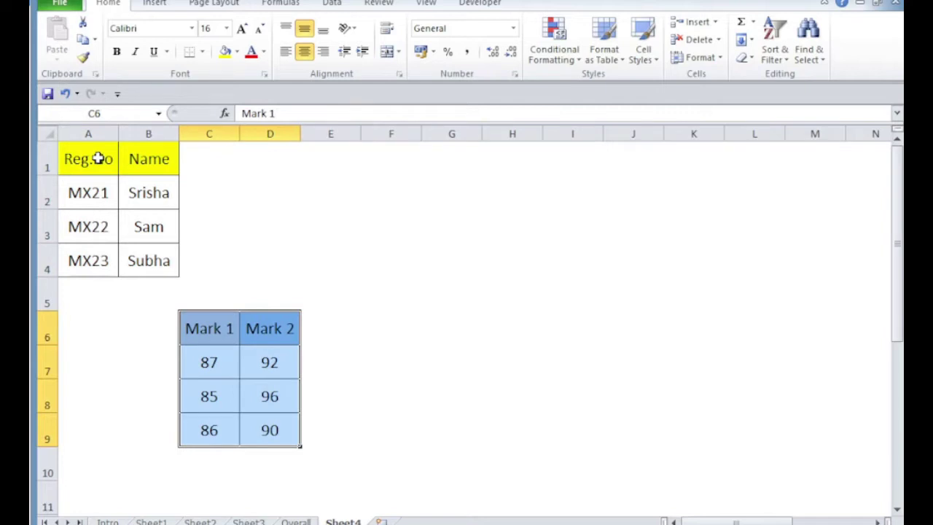
left_click_drag(94, 155, 129, 250)
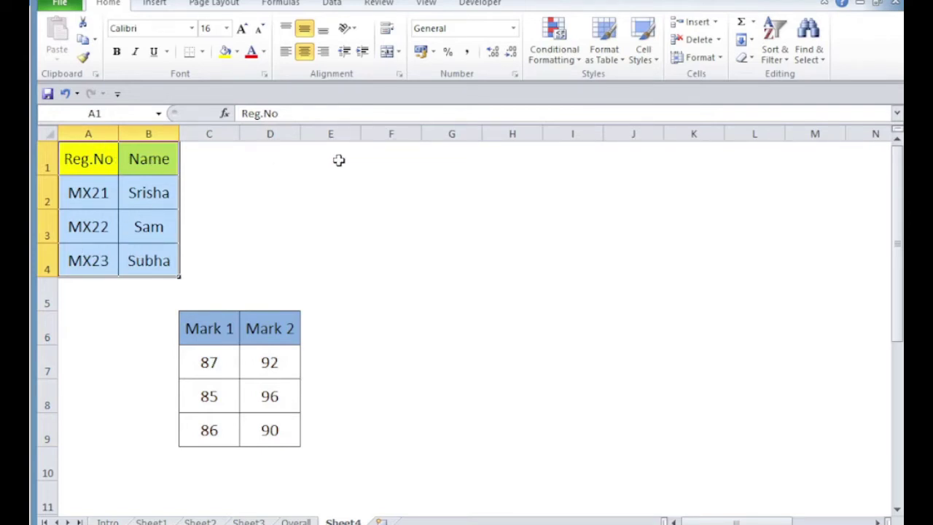
left_click(85, 156)
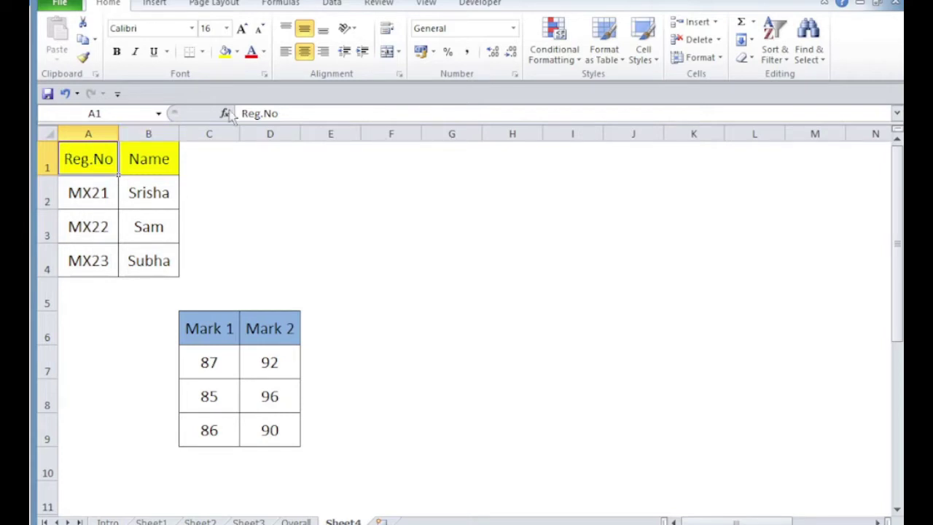
left_click(496, 4)
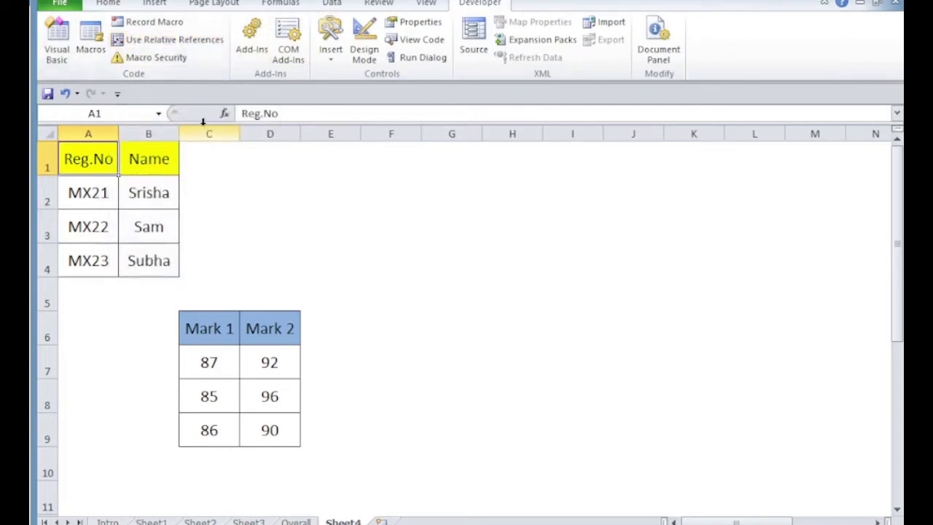
Step: Start recording a macro named 'absolute' with shortcut Ctrl+Shift+A, then select A1:B4
left_click(156, 23)
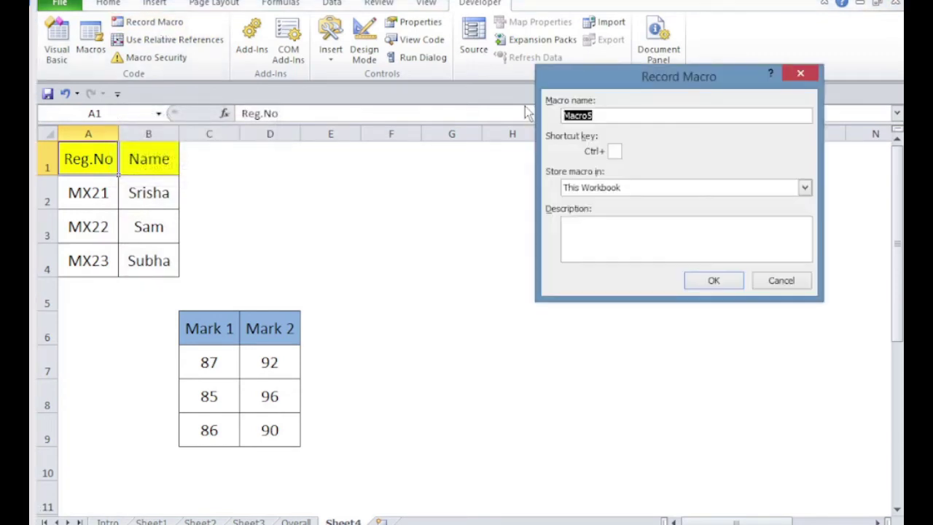
type("absolute")
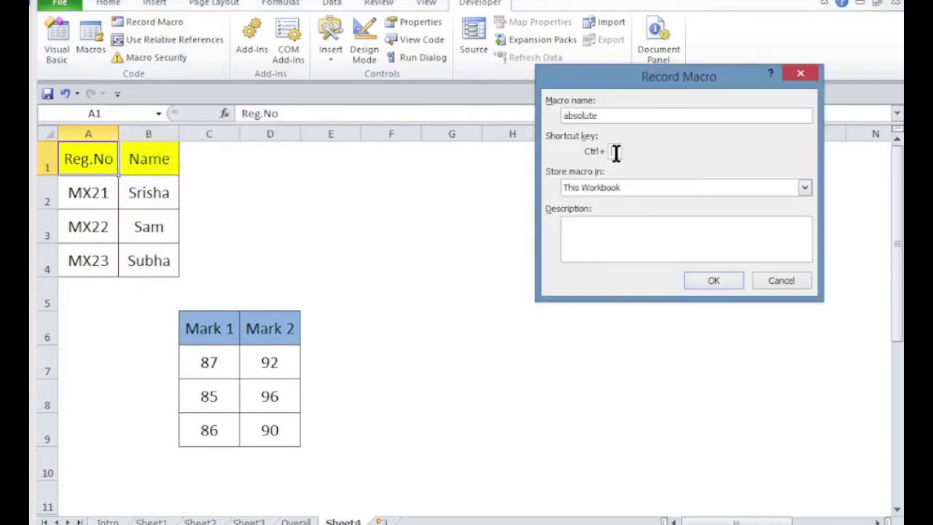
left_click(616, 151)
type("A")
left_click(714, 281)
left_click_drag(88, 155, 127, 250)
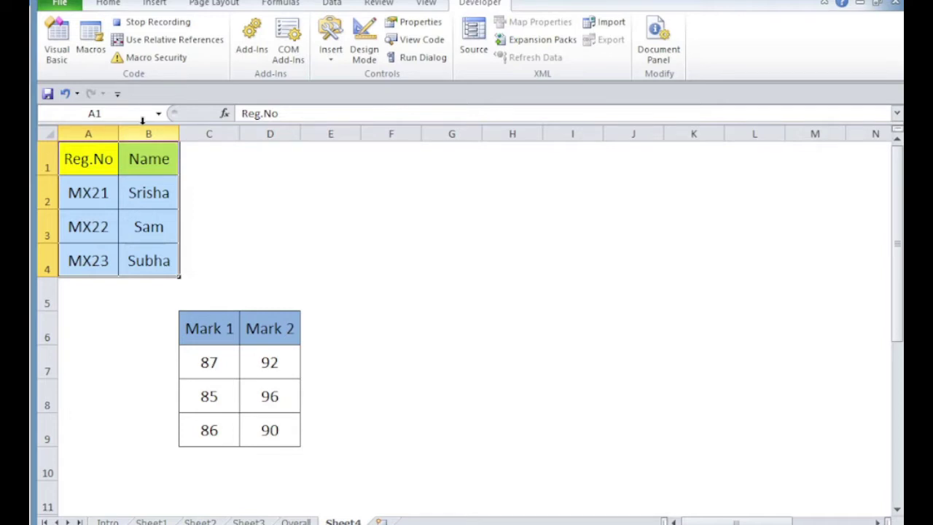
Step: Copy the A1:B4 table to F1:G4 and stop recording the absolute macro
key("ctrl+c")
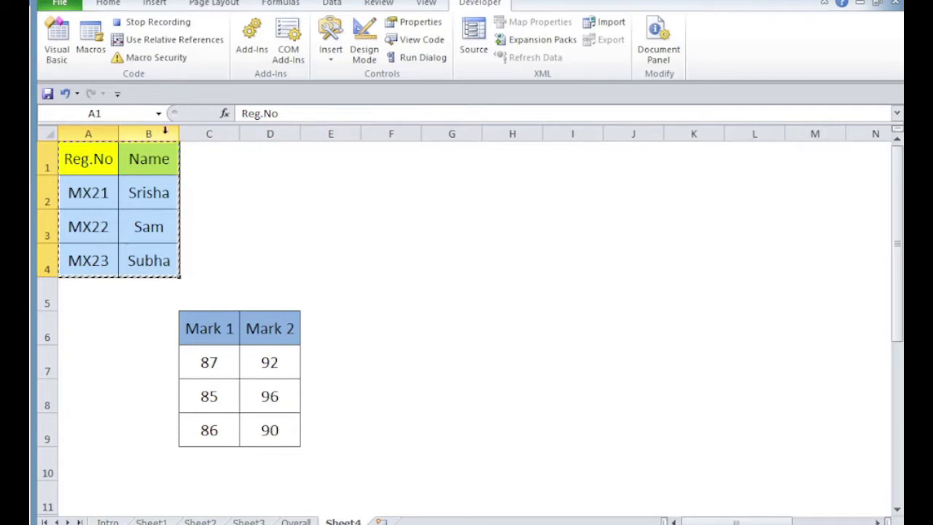
left_click(381, 151)
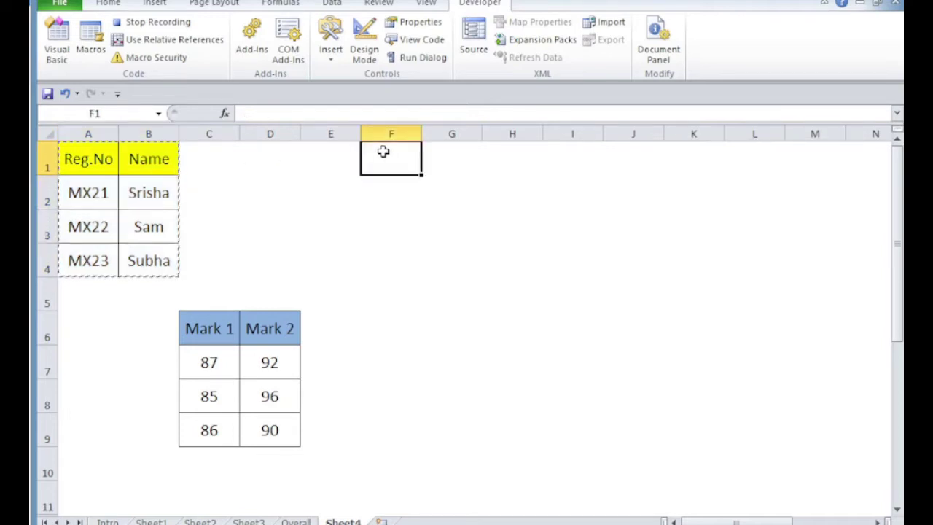
key("ctrl+v")
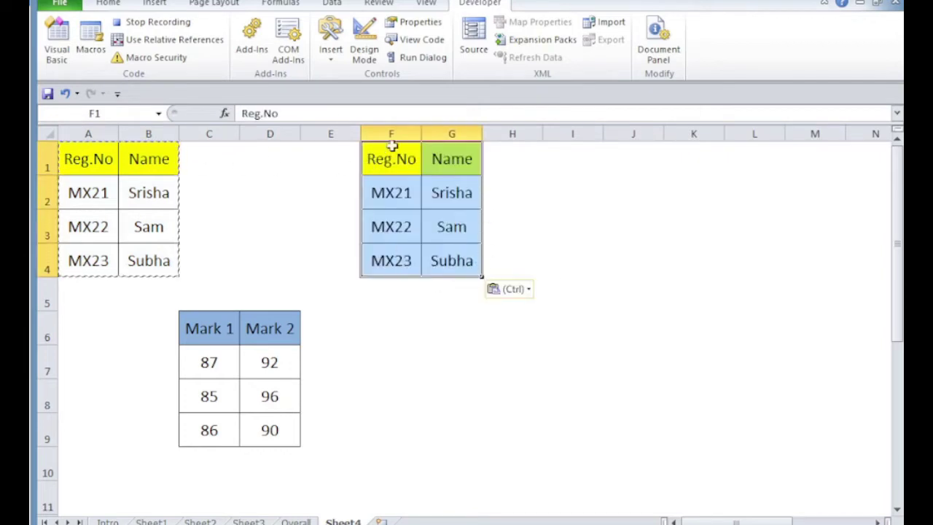
left_click(172, 24)
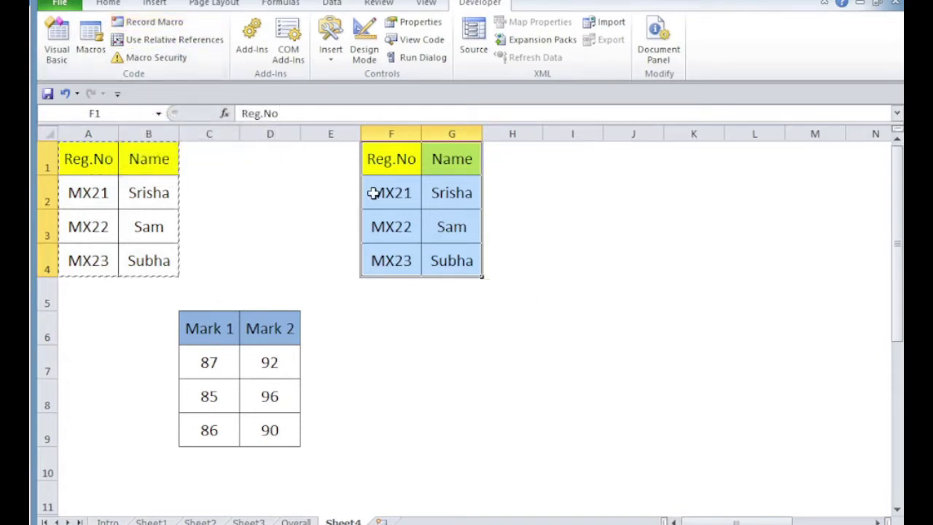
left_click(58, 47)
double_click(100, 201)
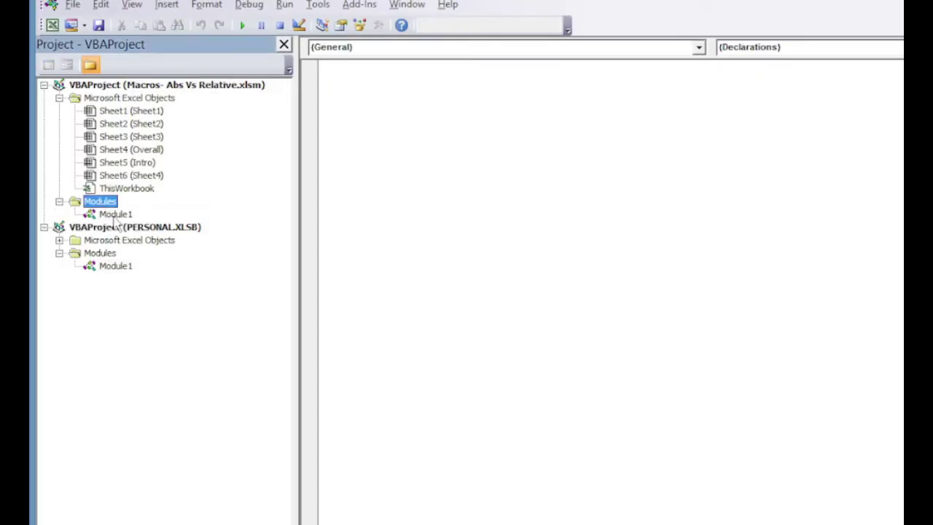
double_click(116, 214)
left_click_drag(328, 68, 388, 194)
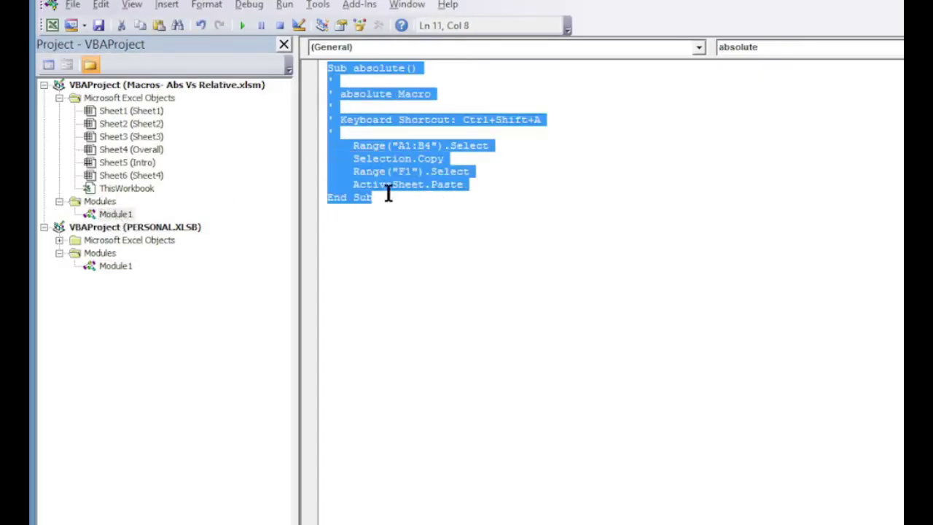
left_click(391, 81)
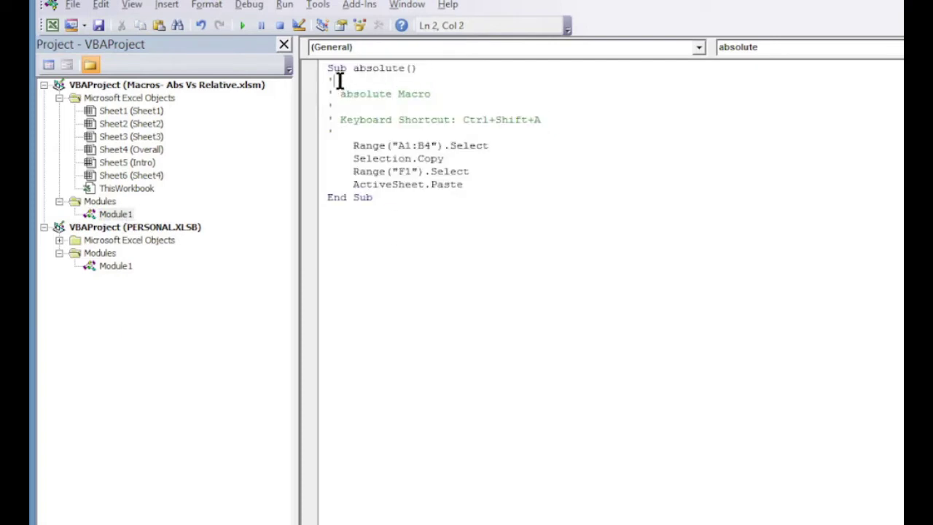
left_click_drag(339, 82, 540, 120)
left_click(469, 119)
key("Down")
key("Down")
key("Down")
key("Down")
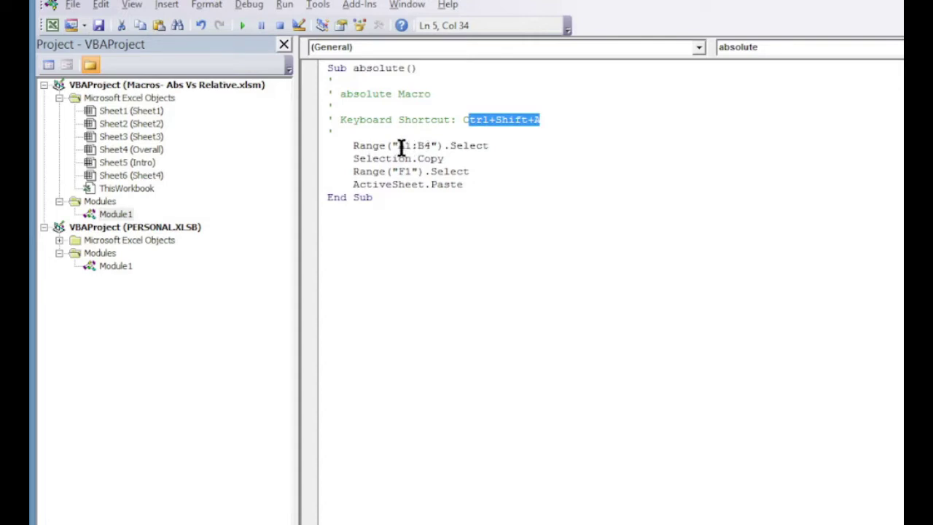
left_click_drag(401, 145, 429, 148)
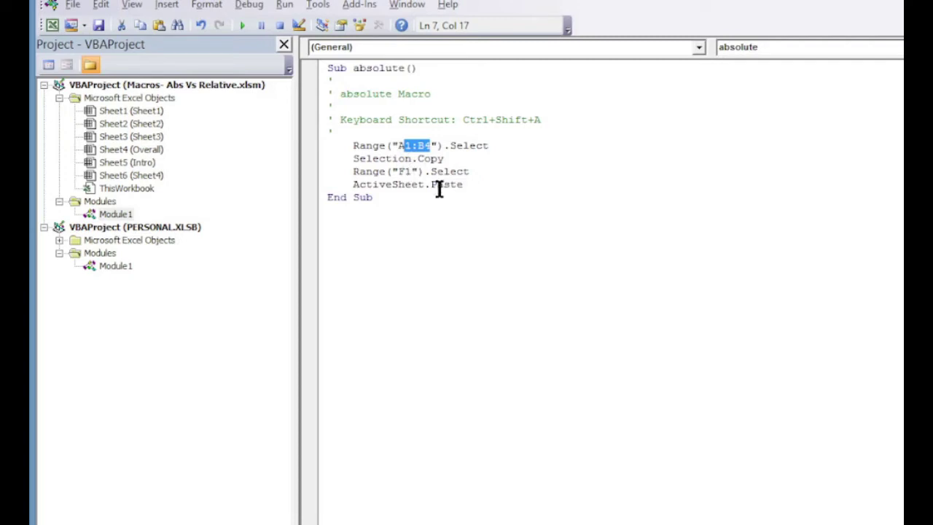
left_click(396, 211)
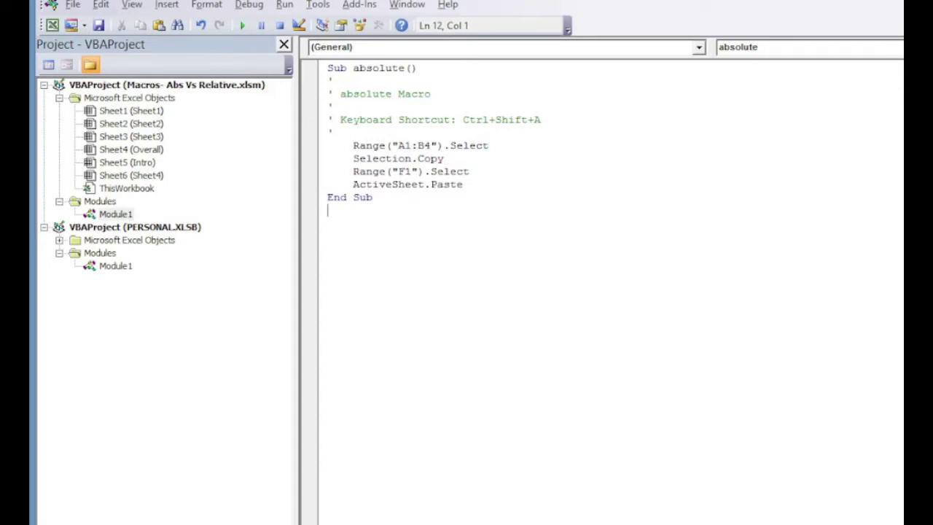
mouse_move(558, 521)
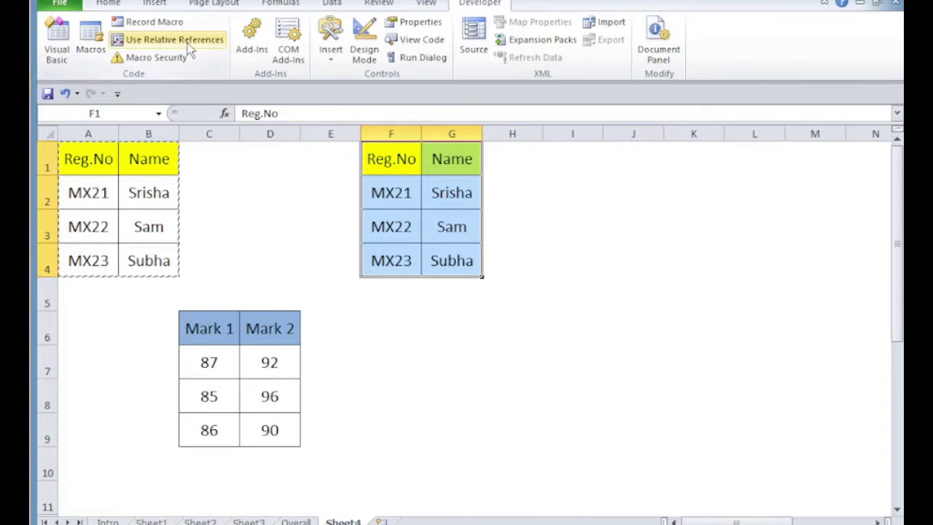
Step: With relative references on and A1 active, record macro 'relative' (Ctrl+Shift+R) and select A1:B4
left_click(188, 43)
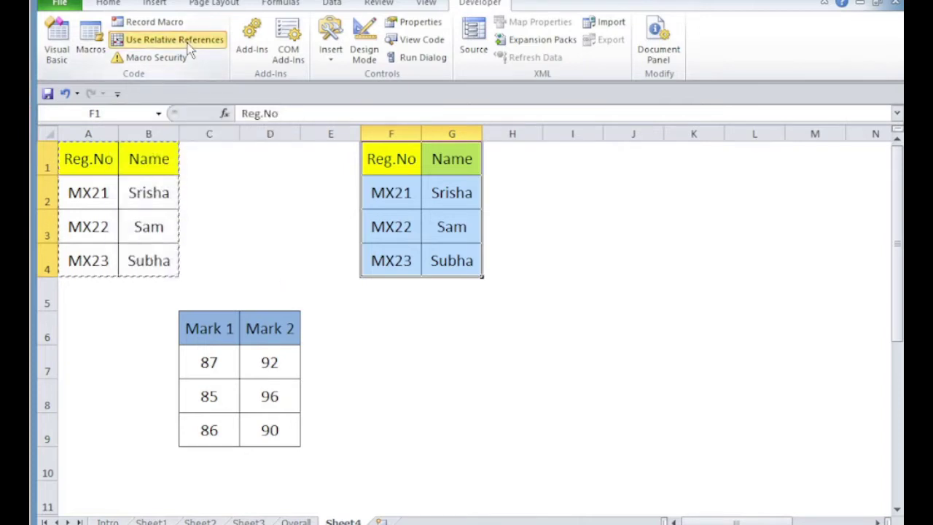
left_click(87, 159)
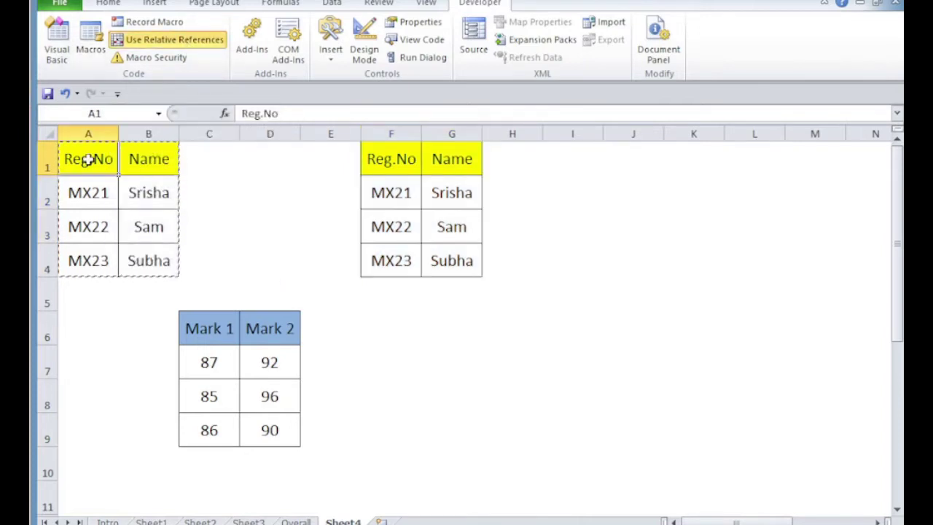
left_click(154, 21)
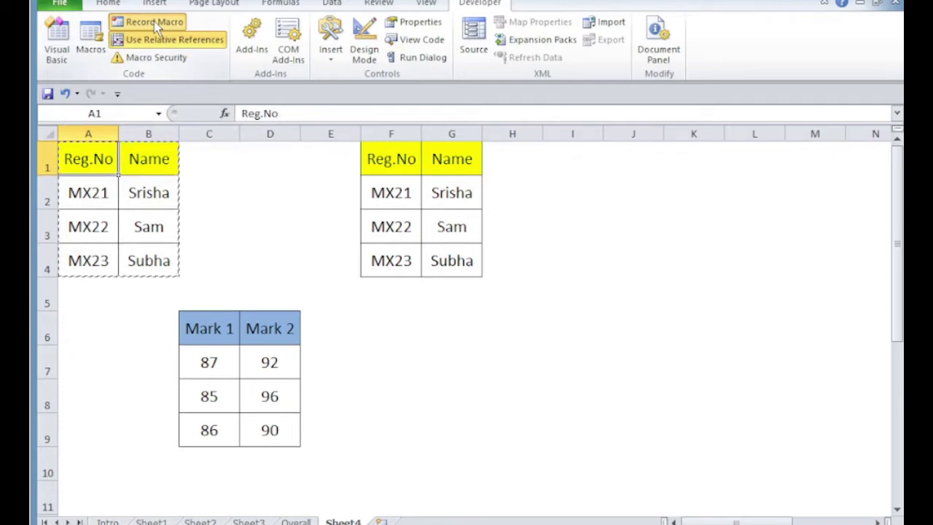
left_click(154, 21)
left_click(585, 115)
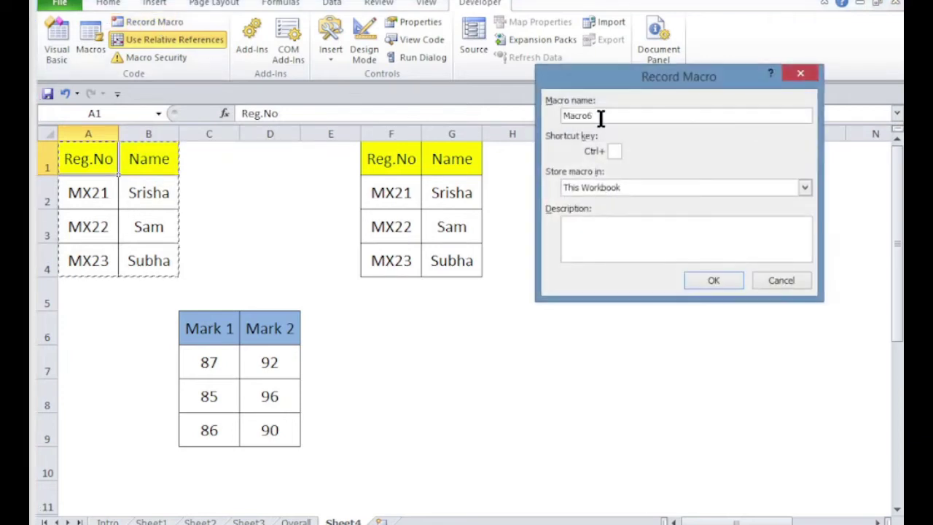
left_click_drag(592, 115, 536, 118)
key("BackSpace")
type("relative")
left_click(615, 150)
type("R")
left_click(725, 286)
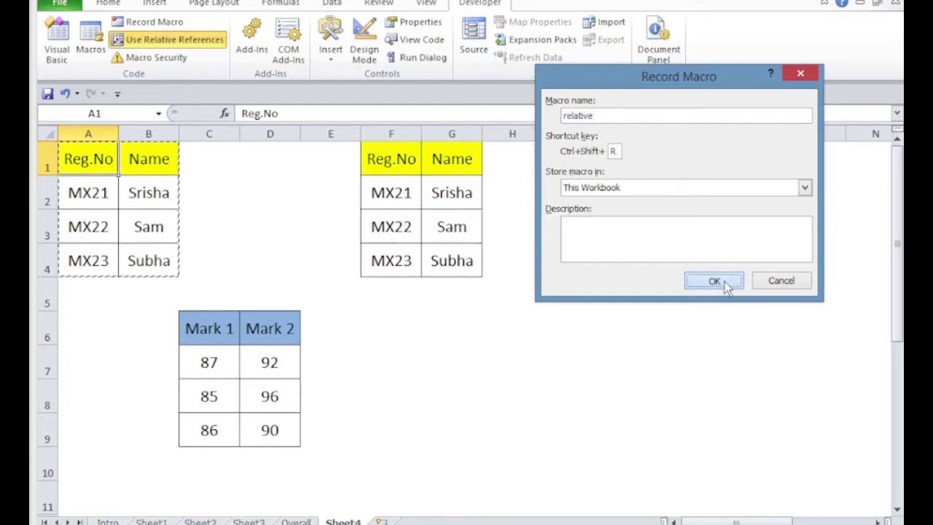
left_click_drag(88, 159, 138, 261)
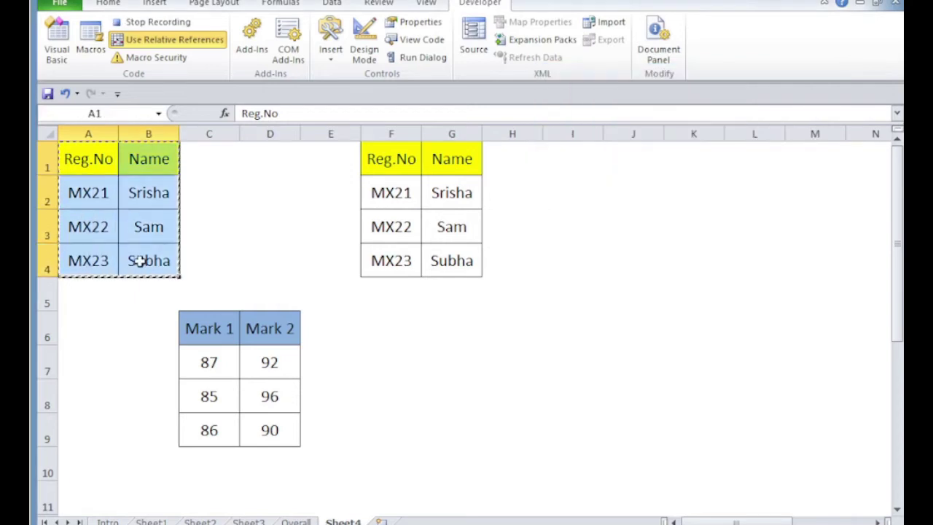
Step: Paste the copied table at I1:J4 and stop recording the relative macro
left_click(579, 161)
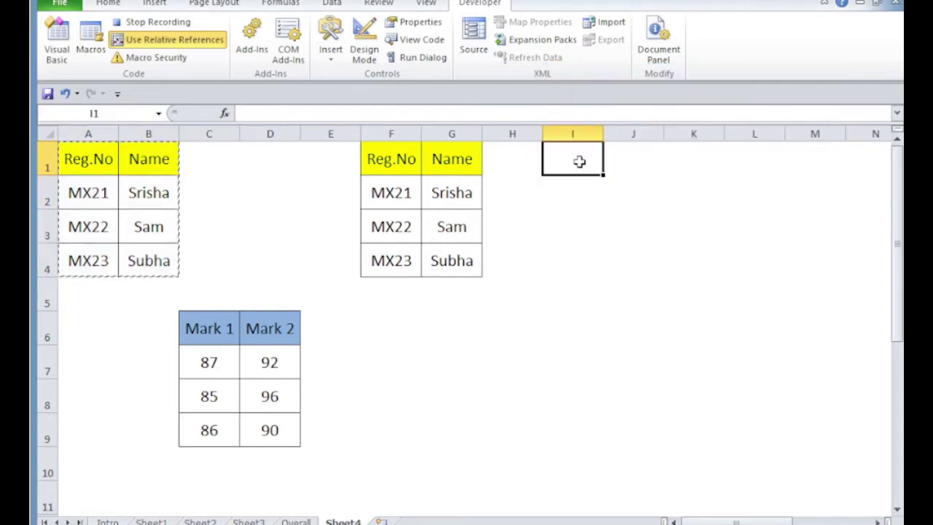
key("ctrl+v")
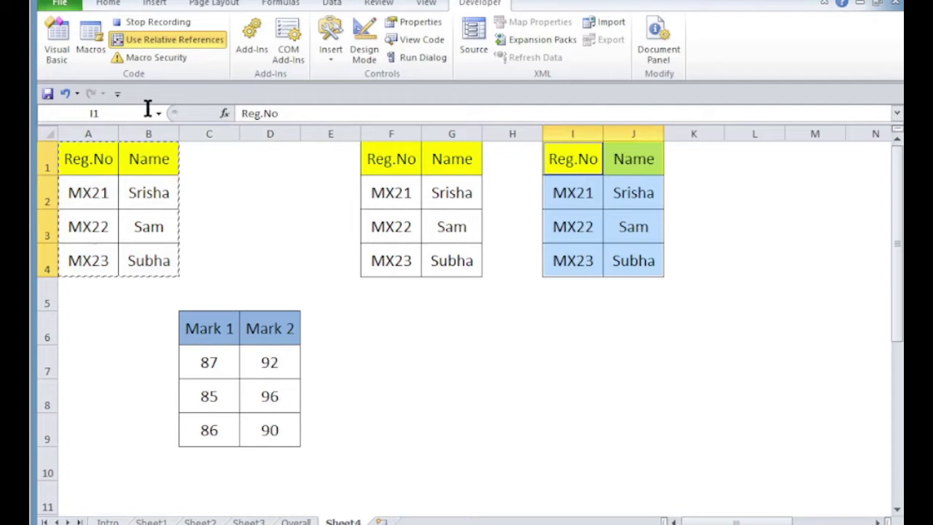
left_click(158, 23)
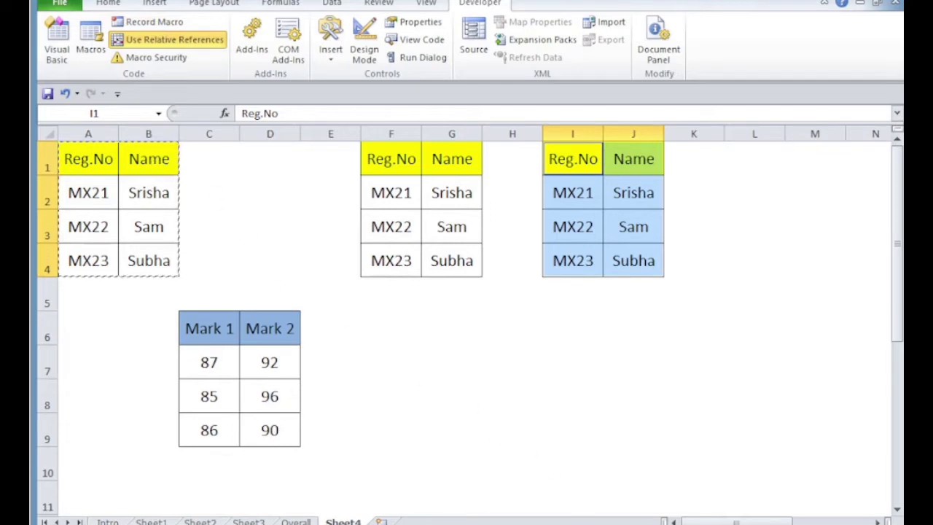
left_click(647, 496)
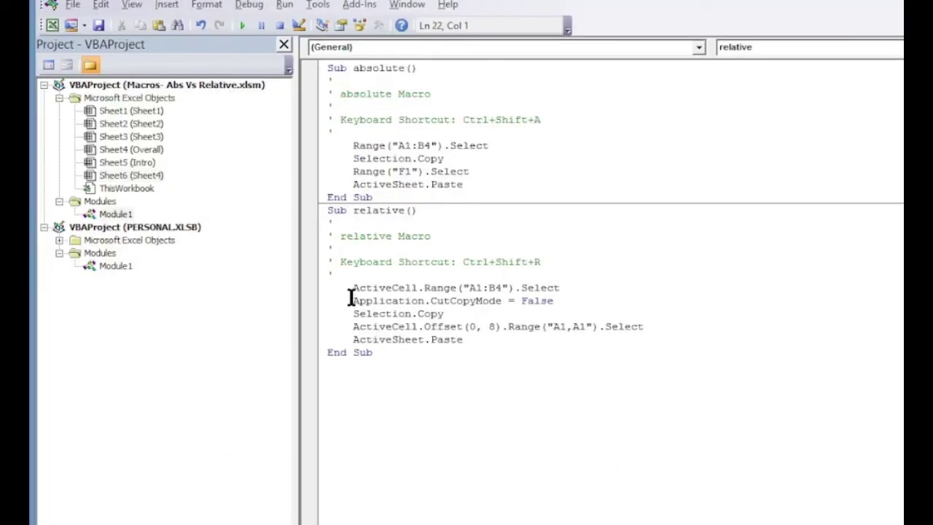
left_click_drag(353, 288, 417, 290)
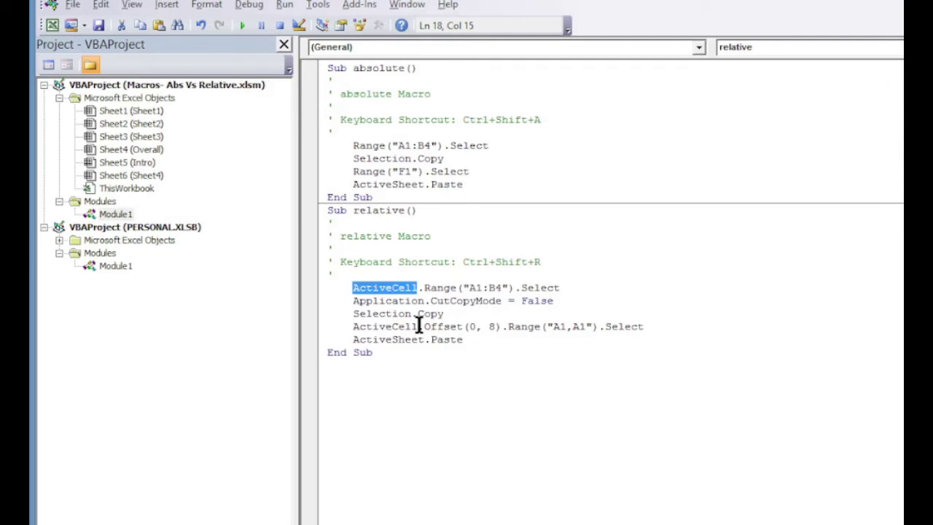
left_click_drag(347, 331, 526, 328)
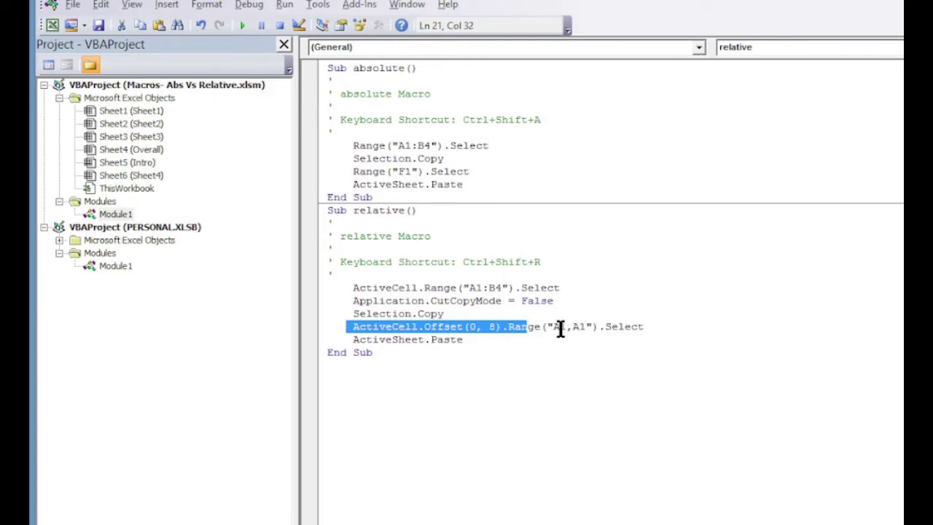
left_click(464, 352)
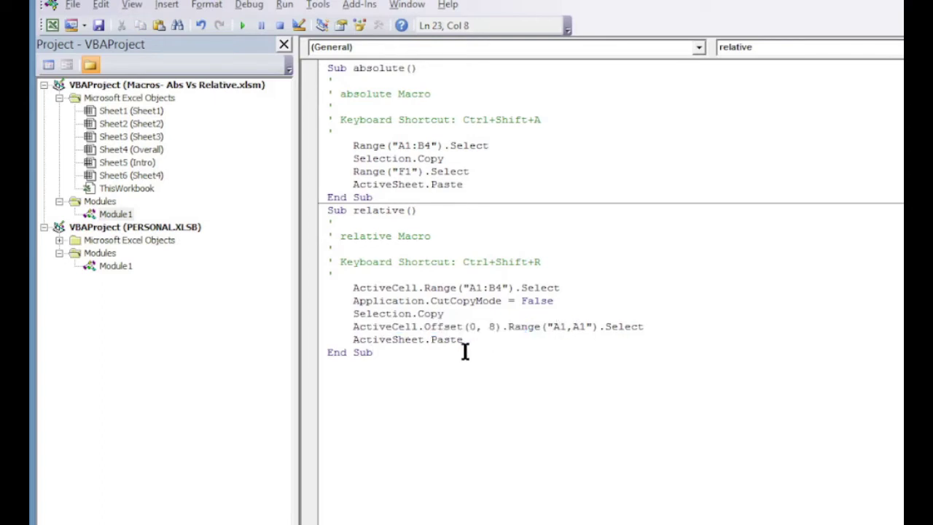
key("alt+F11")
left_click_drag(331, 159, 690, 275)
left_click(108, 3)
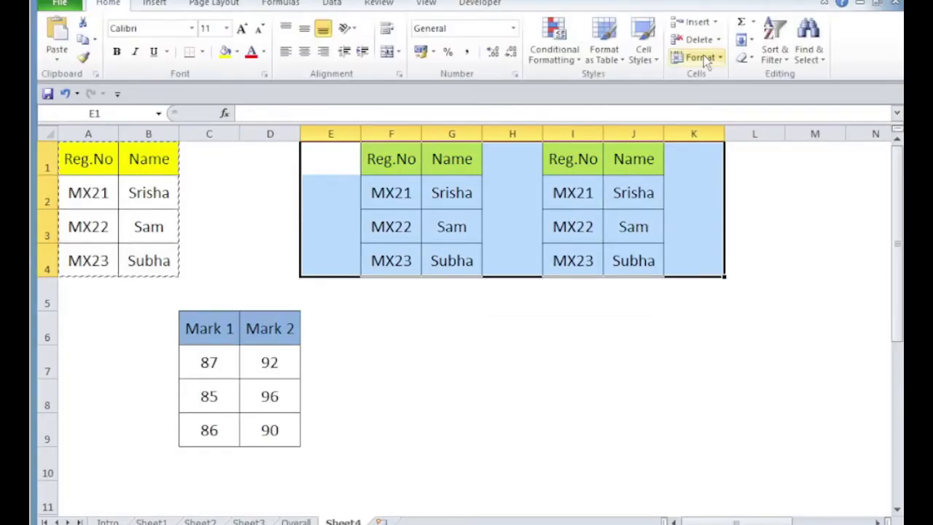
Step: Clear all contents and formatting from E1:K4
left_click(746, 58)
left_click(776, 77)
left_click(755, 260)
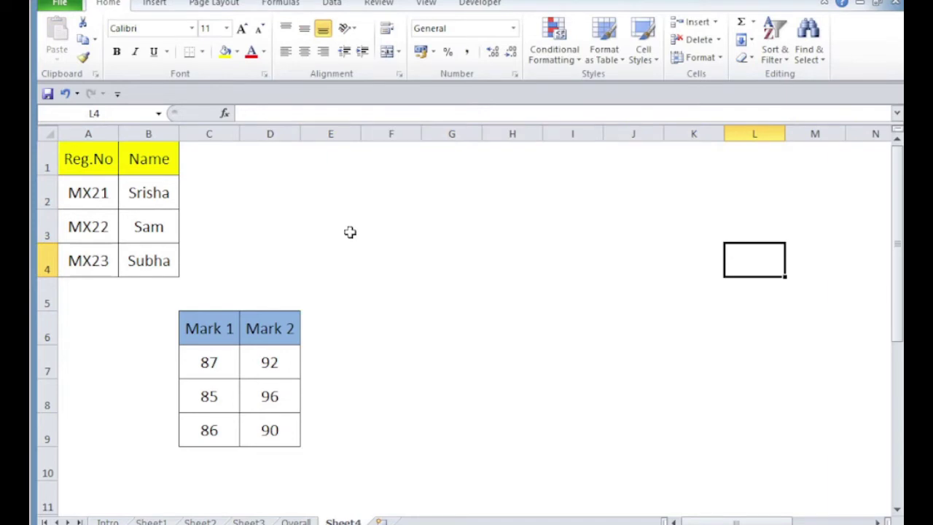
Step: Test the absolute macro by running it from cell C6
key("ctrl+shift+c")
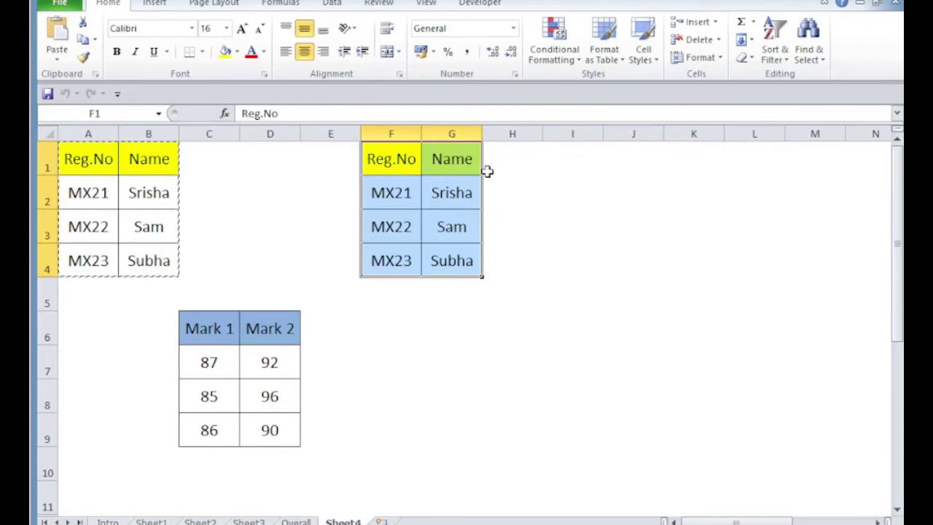
left_click(201, 328)
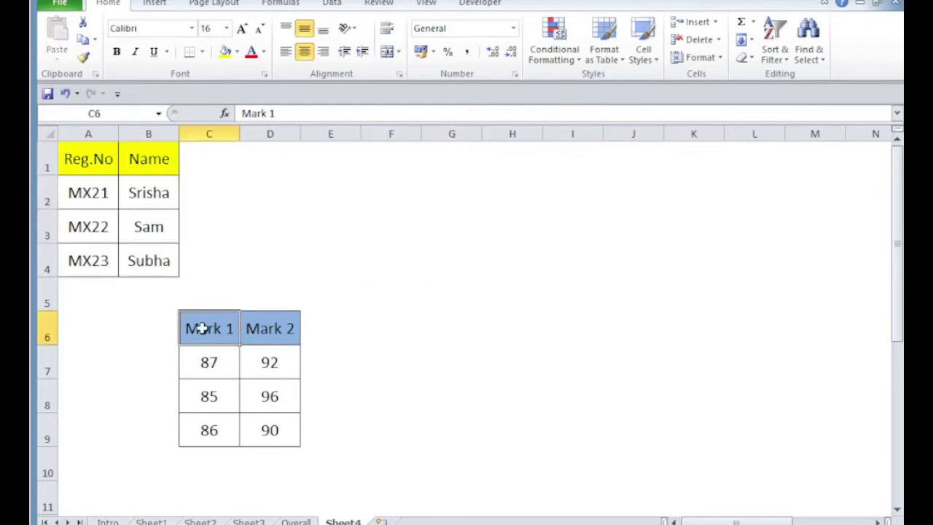
key("ctrl+shift+c")
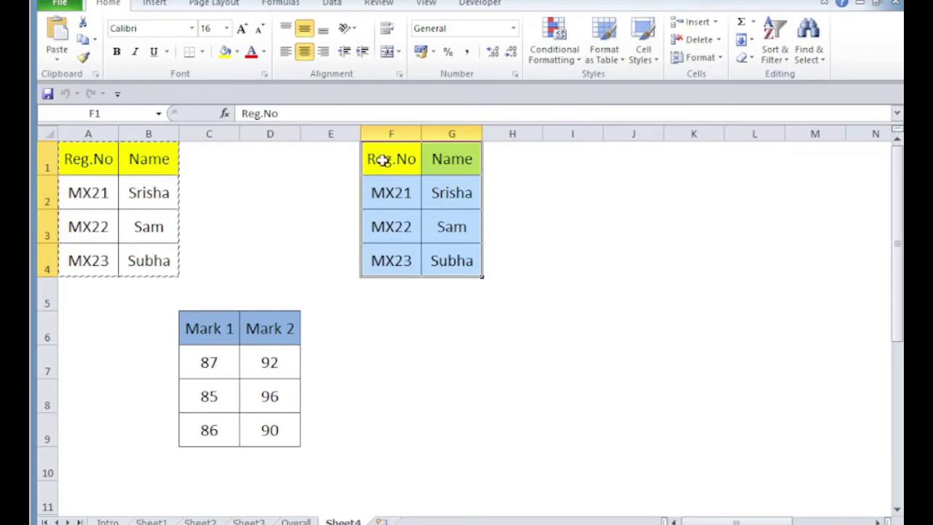
left_click(224, 325)
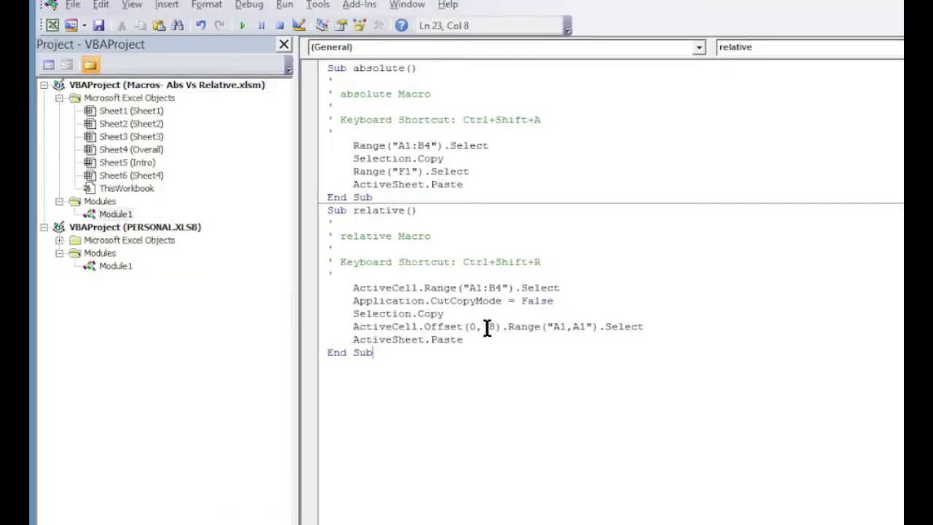
Step: Highlight the column offset 8 in the macro code, then return to the Excel workbook
left_click(487, 326)
left_click_drag(486, 327, 492, 328)
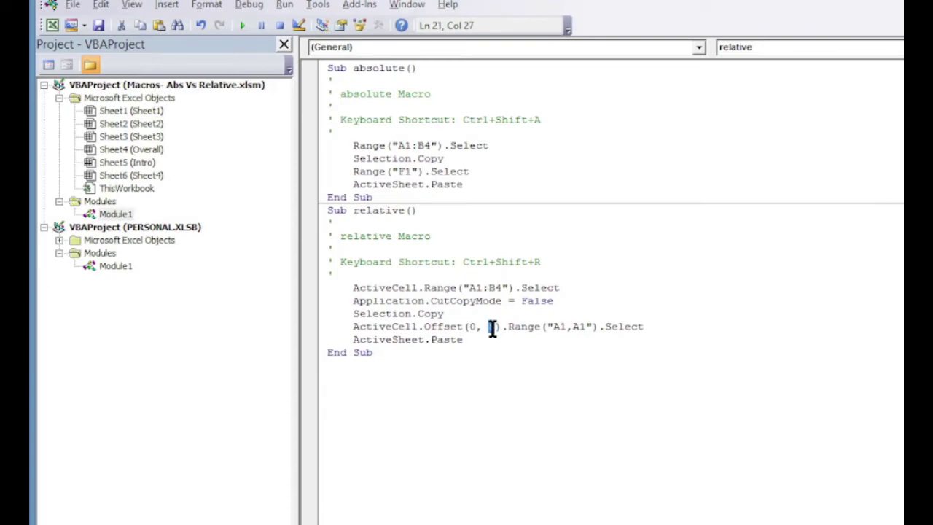
left_click(615, 522)
left_click(520, 481)
Step: Select E1:H4 and run the absolute macro again from C6
left_click(197, 329)
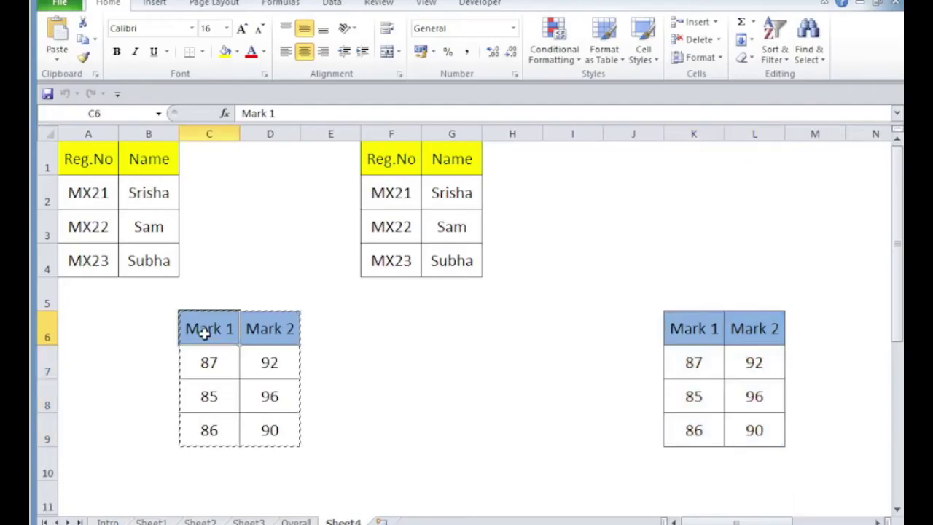
left_click_drag(311, 148, 496, 270)
key("ctrl+m")
left_click(210, 328)
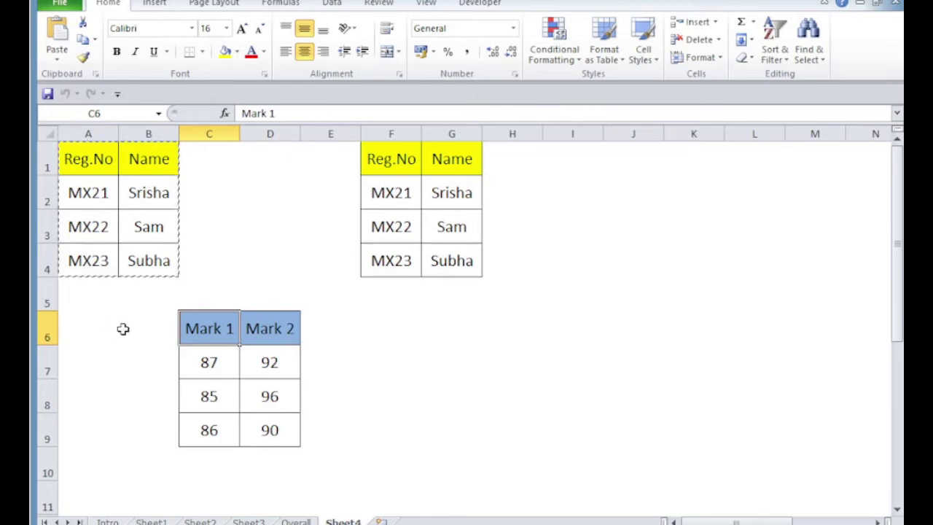
Step: Run the relative macro from B6, copying B6:C9 into J6:K9, and go to the VBA editor
left_click(146, 327)
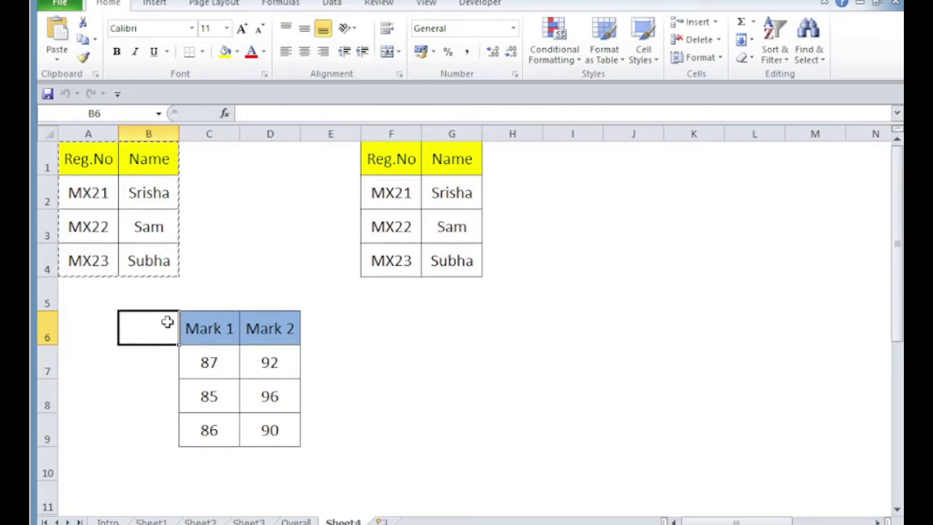
key("ctrl+shift+m")
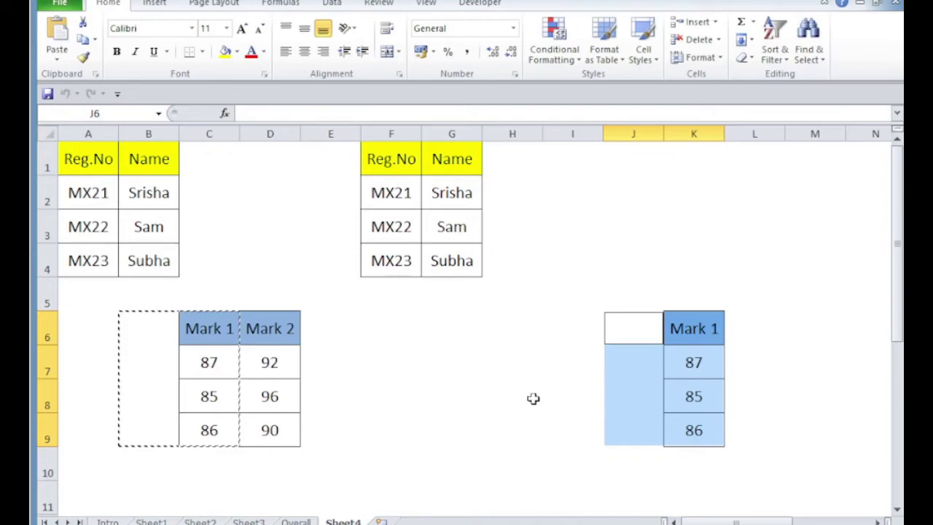
key("alt+F11")
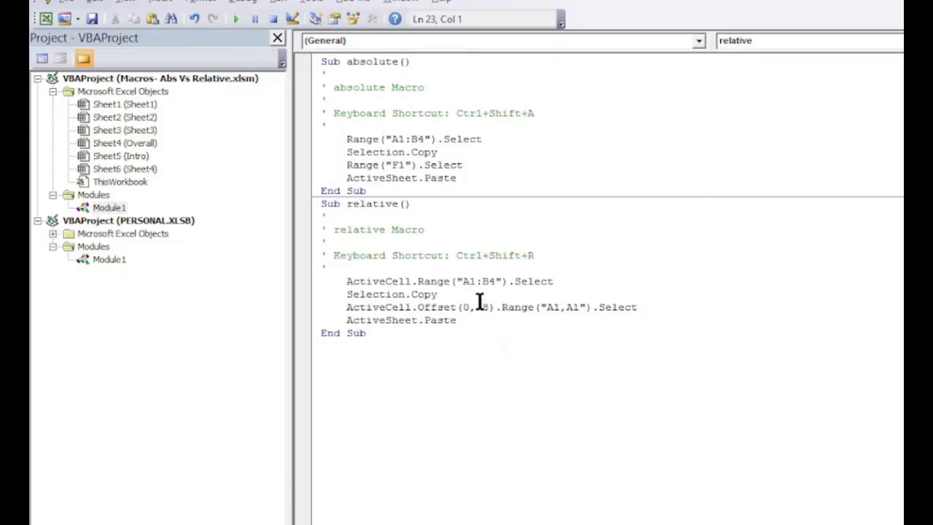
left_click_drag(456, 282, 499, 288)
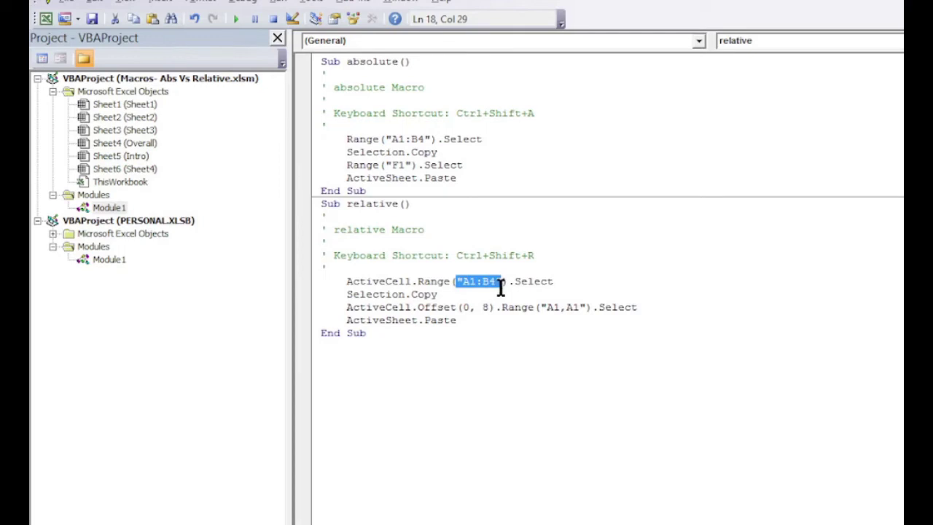
mouse_move(508, 522)
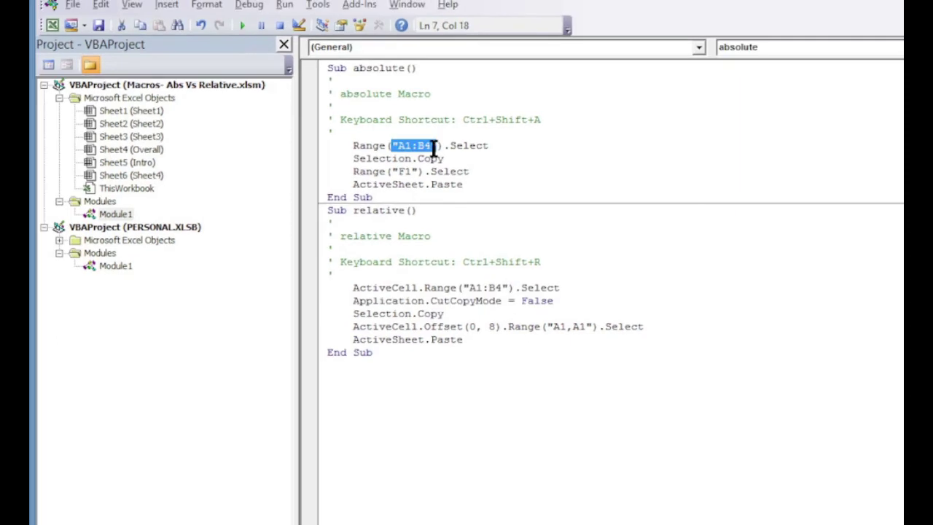
left_click_drag(553, 326, 585, 327)
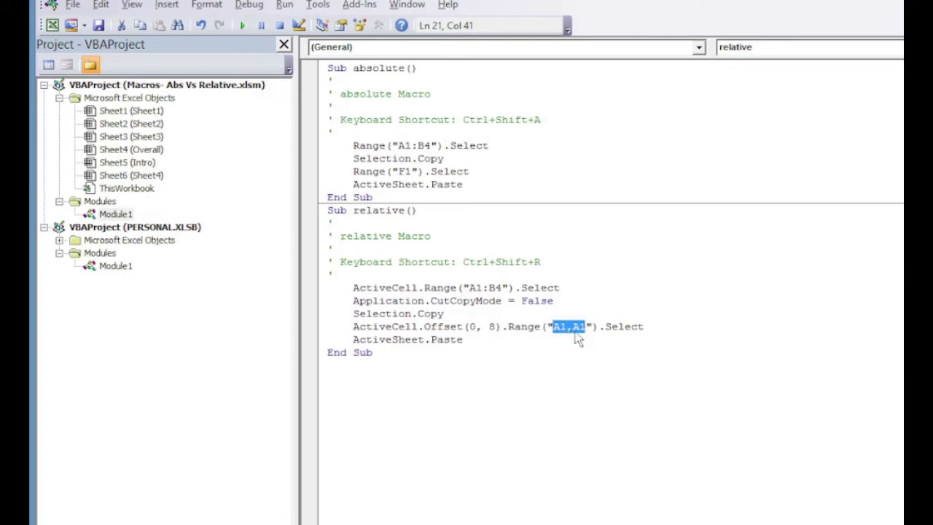
left_click(474, 148)
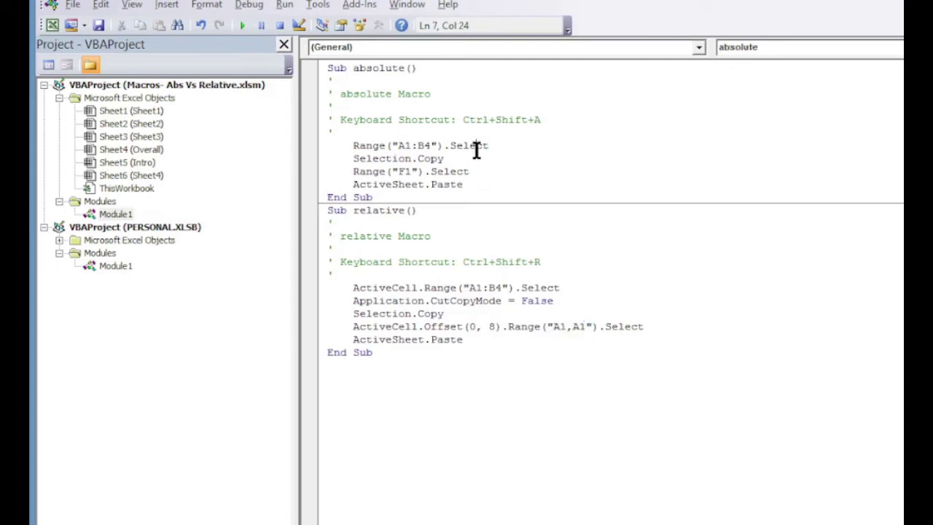
left_click(487, 263)
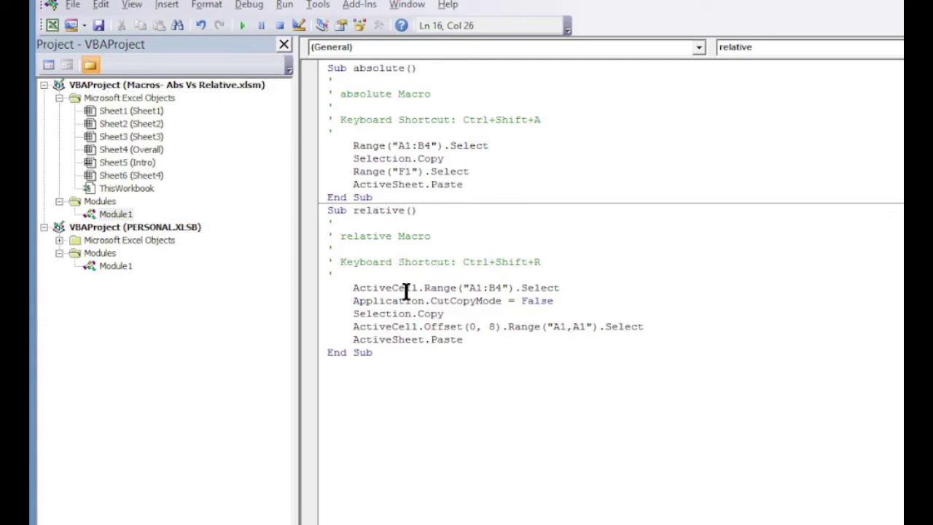
left_click_drag(406, 289, 506, 336)
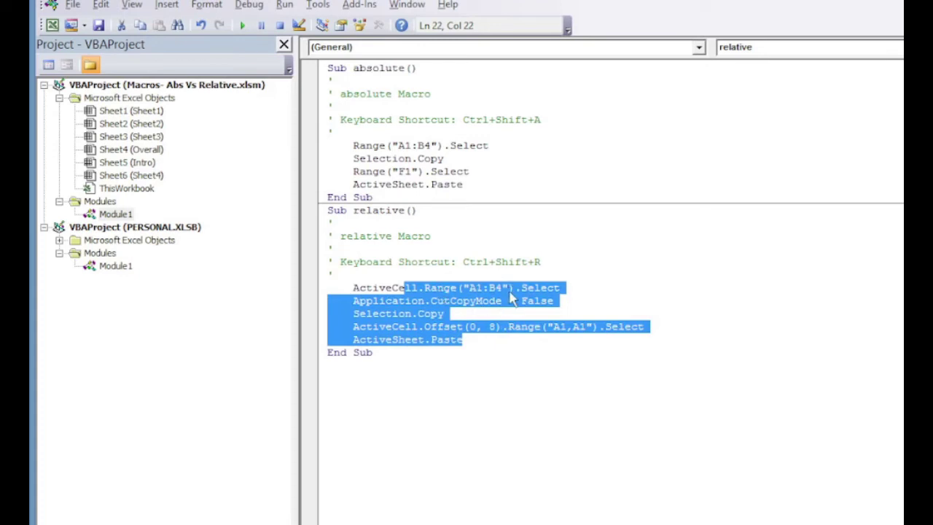
left_click(696, 348)
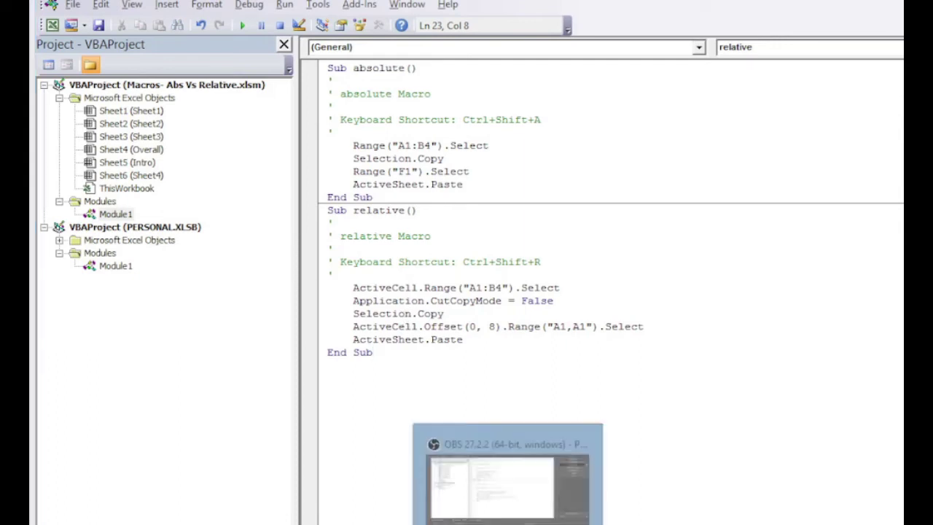
left_click(506, 474)
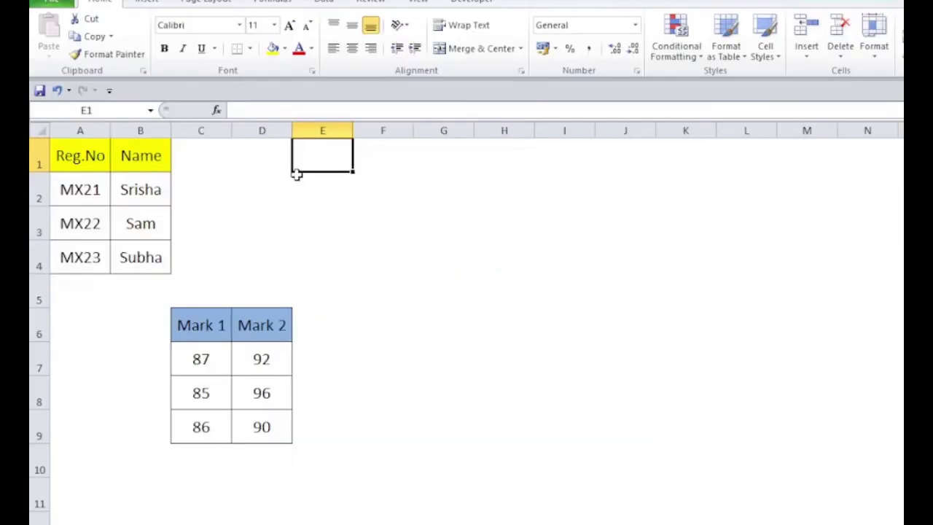
Step: Turn off relative references and start recording macro 'absolute_two' with shortcut Ctrl+Shift+Q
left_click(474, 2)
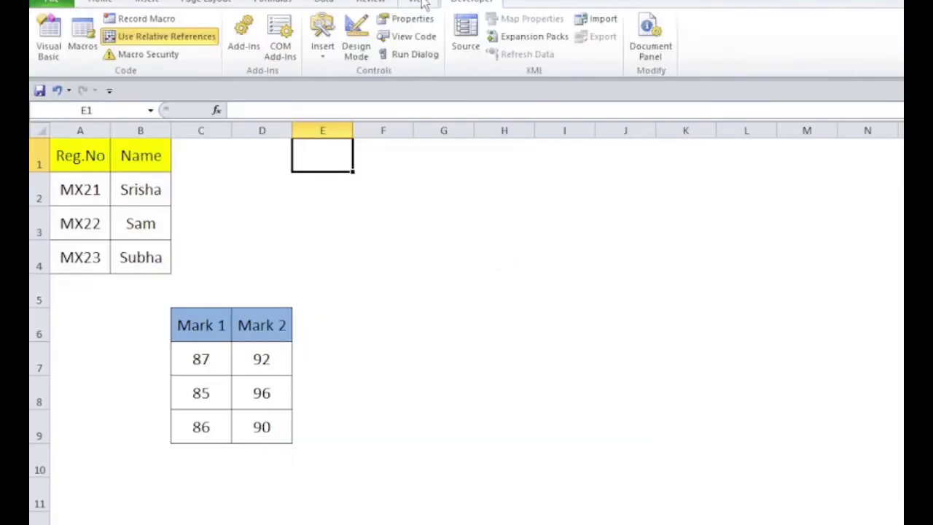
left_click(162, 36)
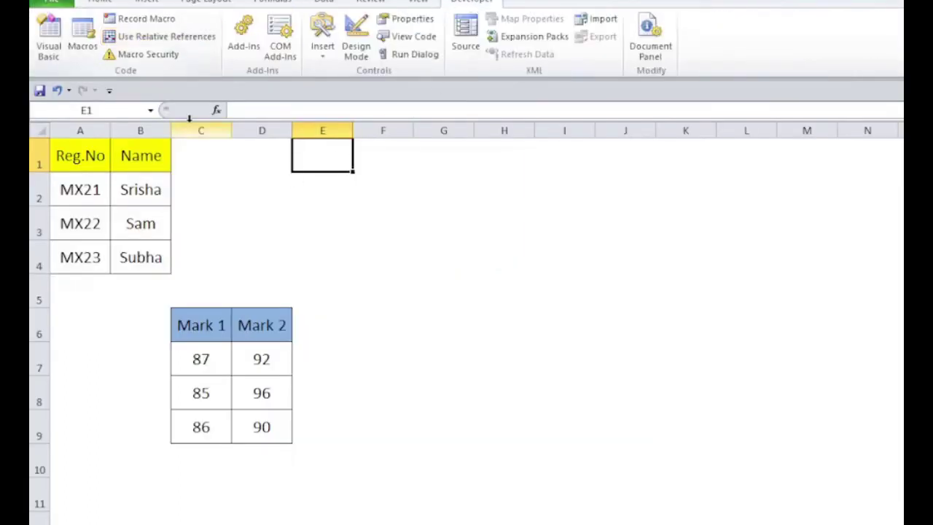
left_click(159, 22)
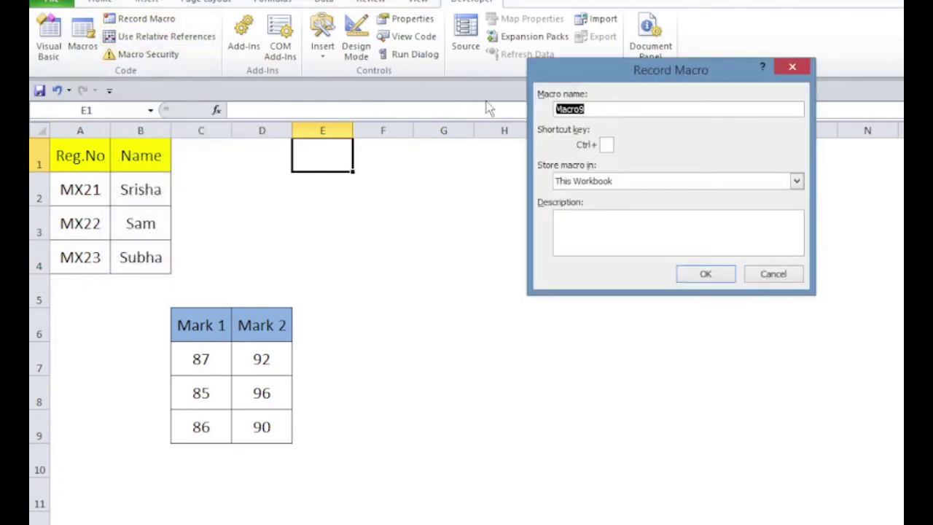
type("absolute_two")
type("Q")
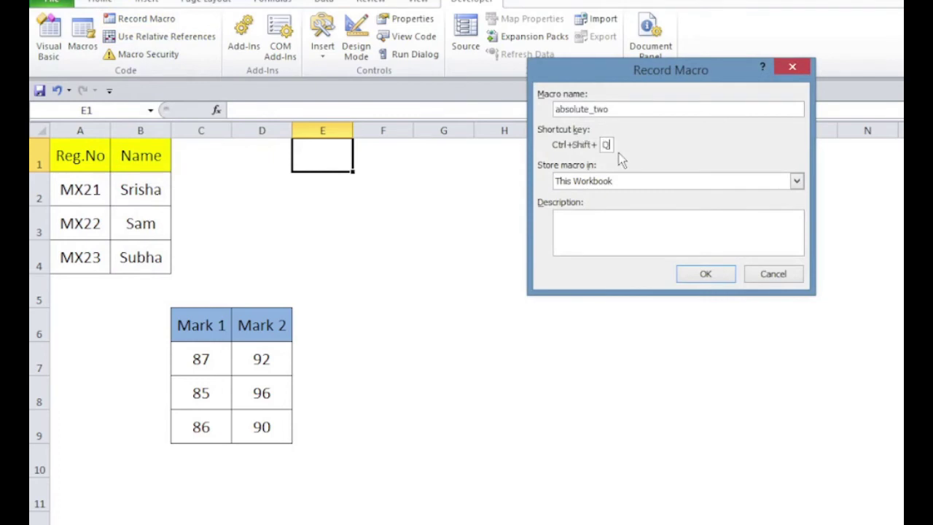
left_click(703, 274)
Step: Copy A1:B4 to F1:G4, stop recording, and make E1 the active cell
left_click_drag(80, 155, 138, 260)
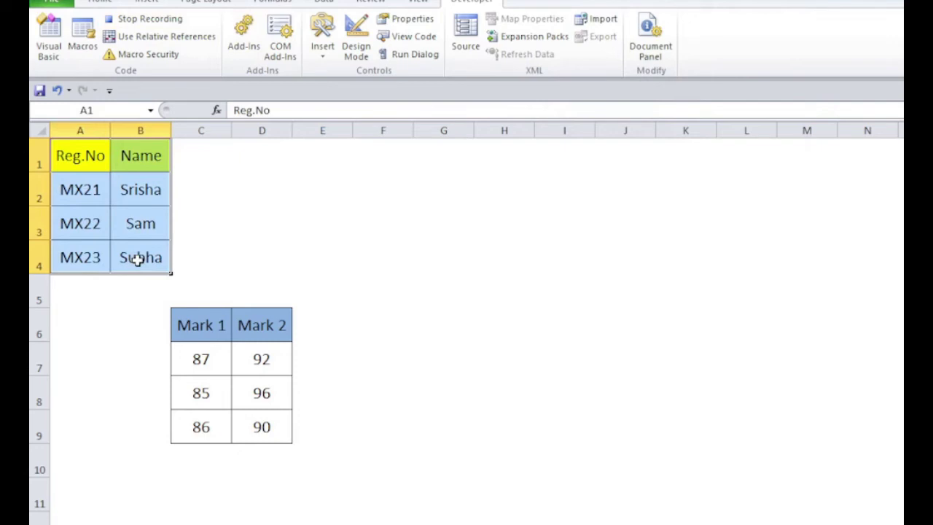
key("ctrl+c")
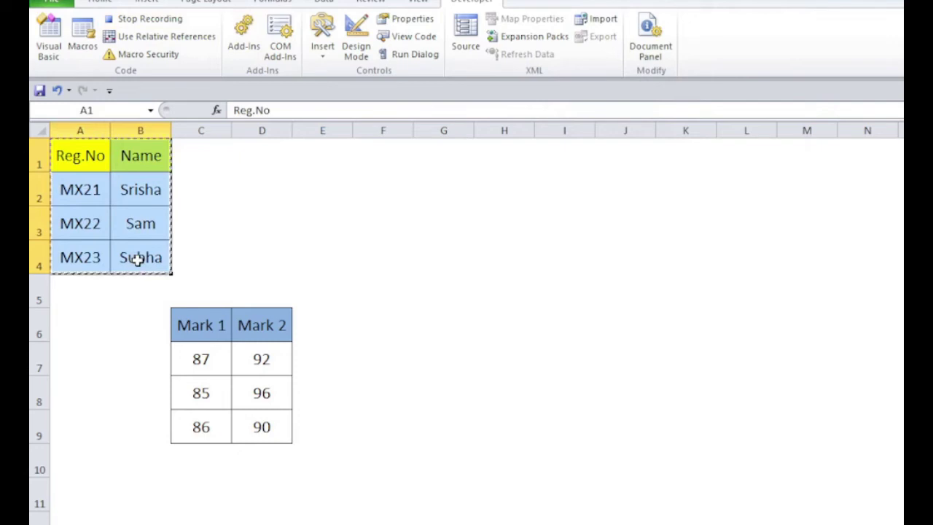
left_click(381, 150)
key("ctrl+v")
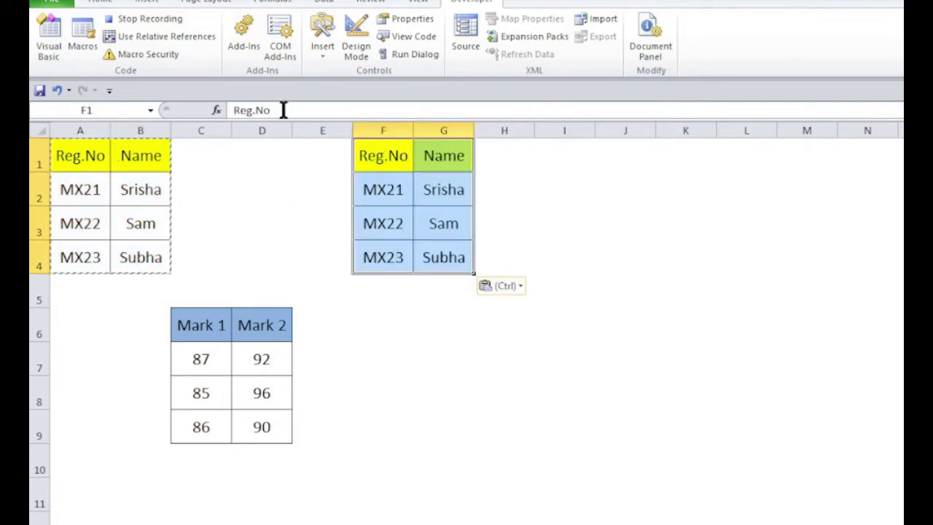
left_click(153, 20)
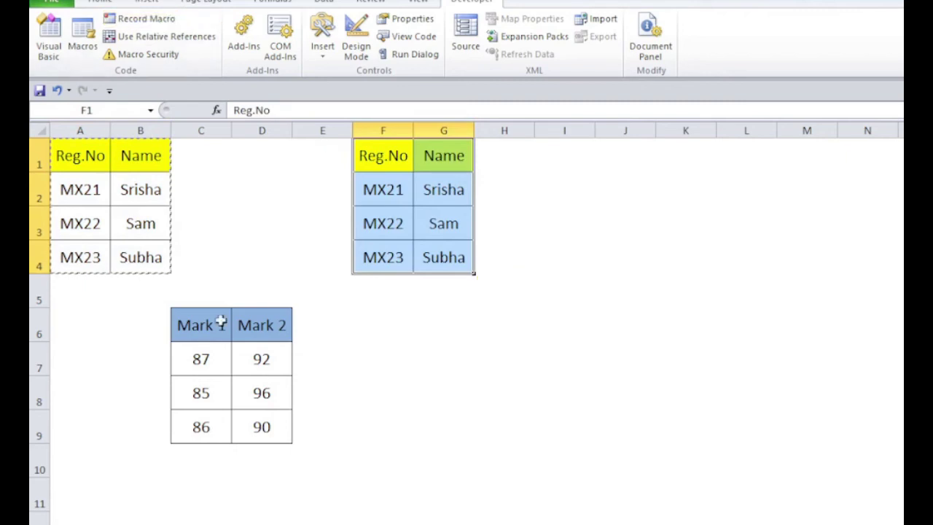
left_click(323, 152)
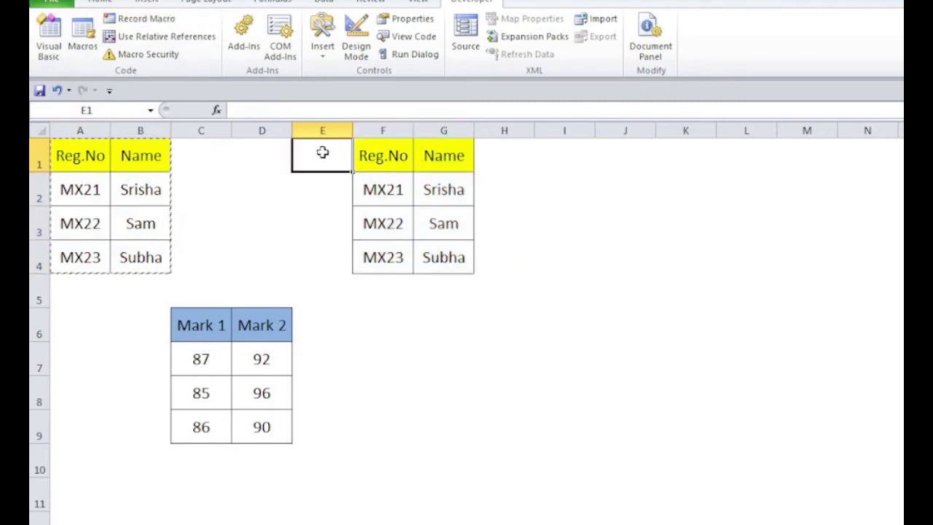
Step: Turn on relative references and start recording macro 'relative_two' with shortcut Ctrl+Shift+W
left_click(181, 44)
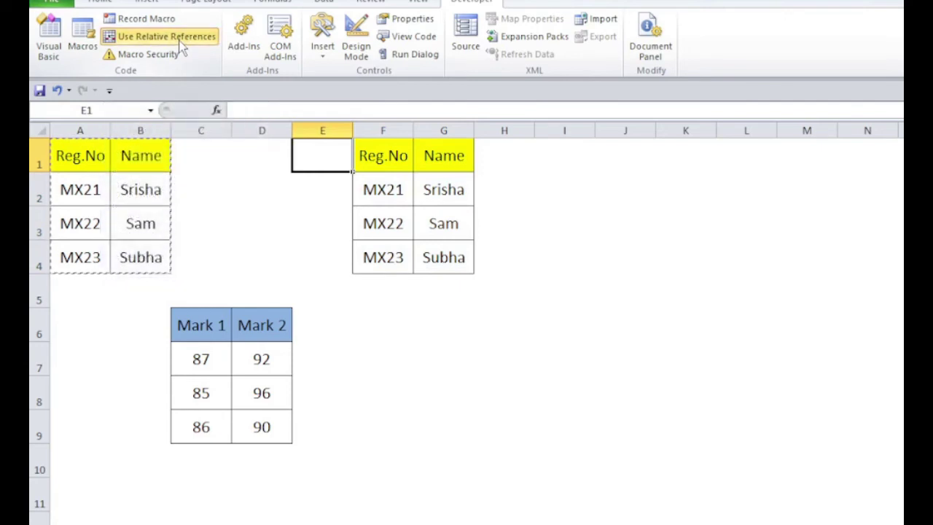
left_click(148, 19)
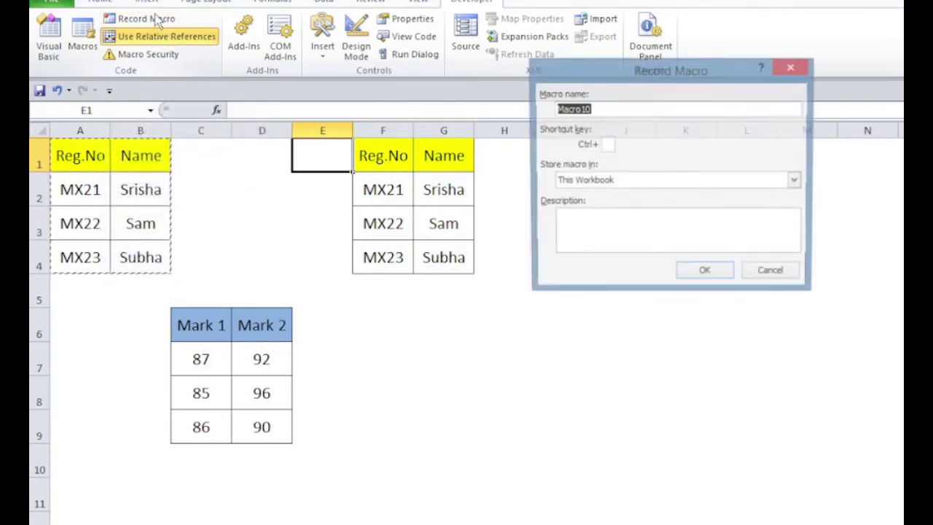
type("relative_two")
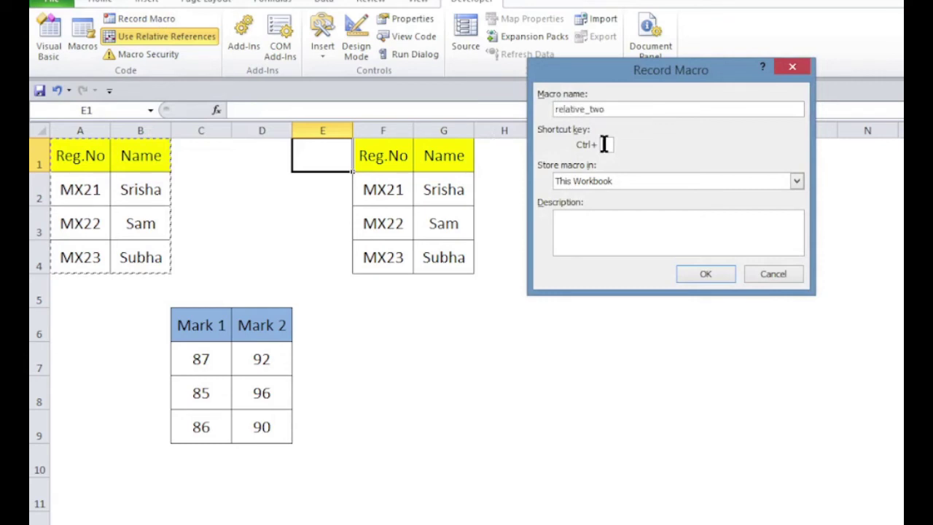
left_click(604, 144)
key("shift+w")
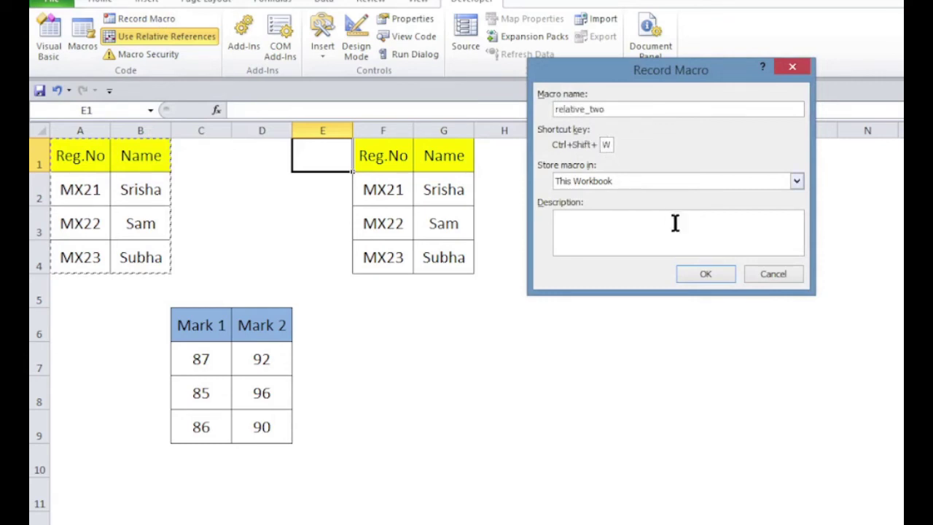
left_click(706, 276)
Step: Copy the A1:B4 table into H1:I4, then view its code in the VBA editor
left_click_drag(73, 163, 126, 248)
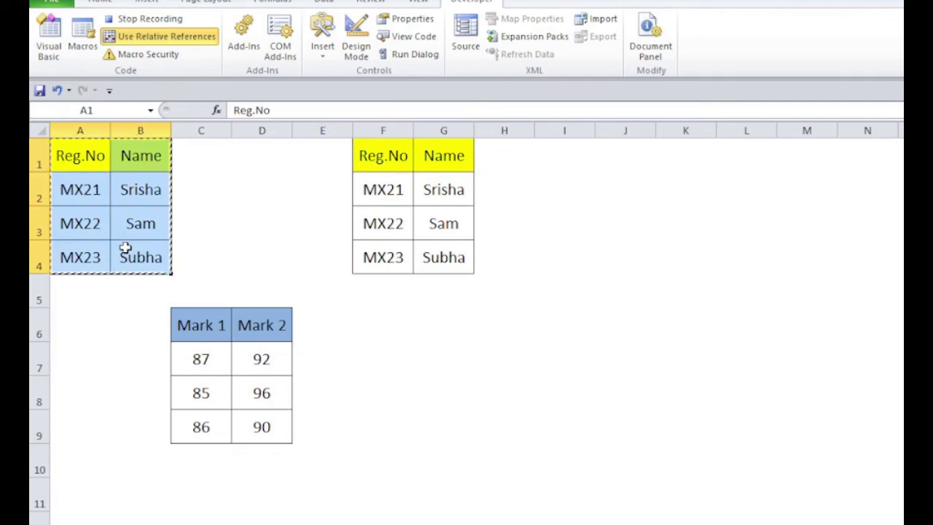
left_click(517, 158)
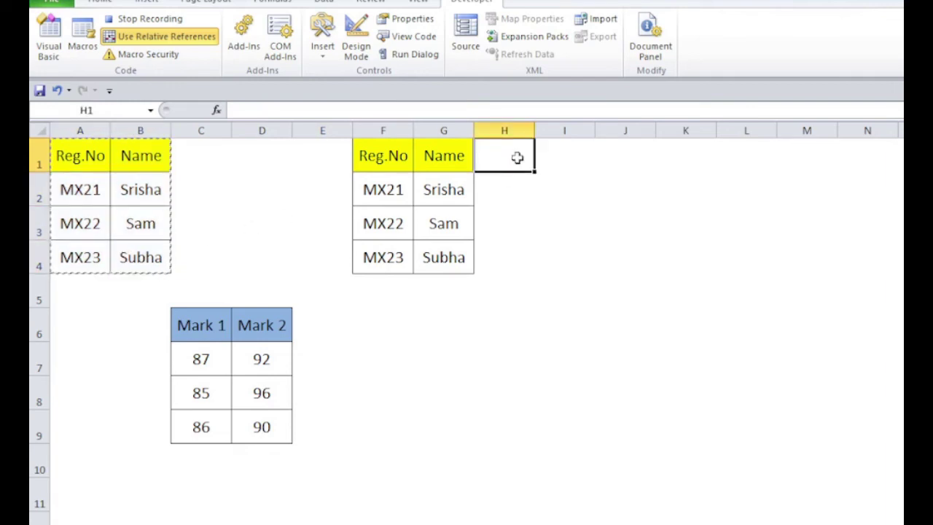
key("ctrl+v")
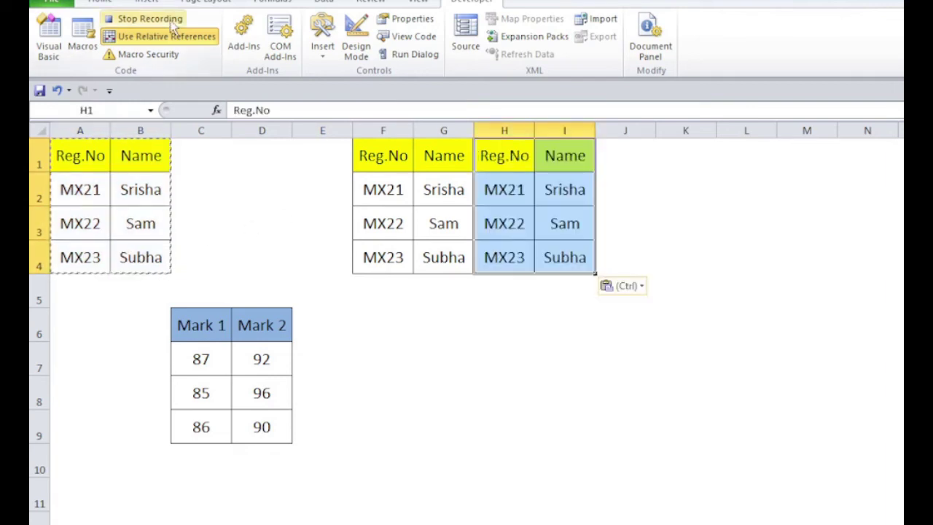
key("alt+F11")
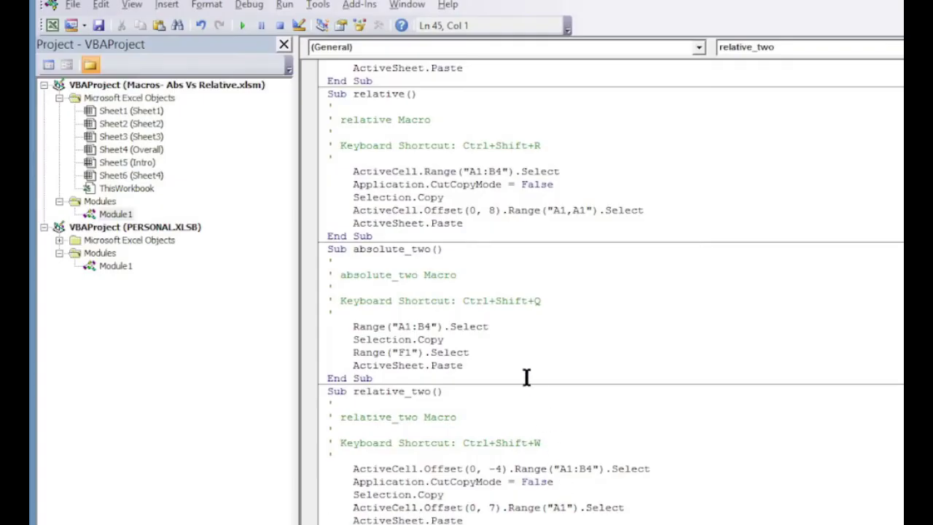
scroll(410, 208, "up", 3)
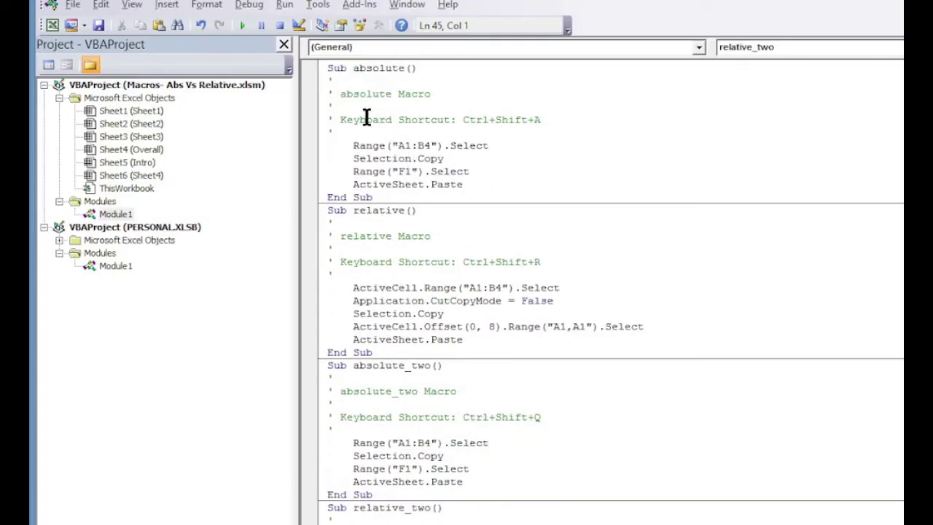
left_click_drag(352, 146, 491, 170)
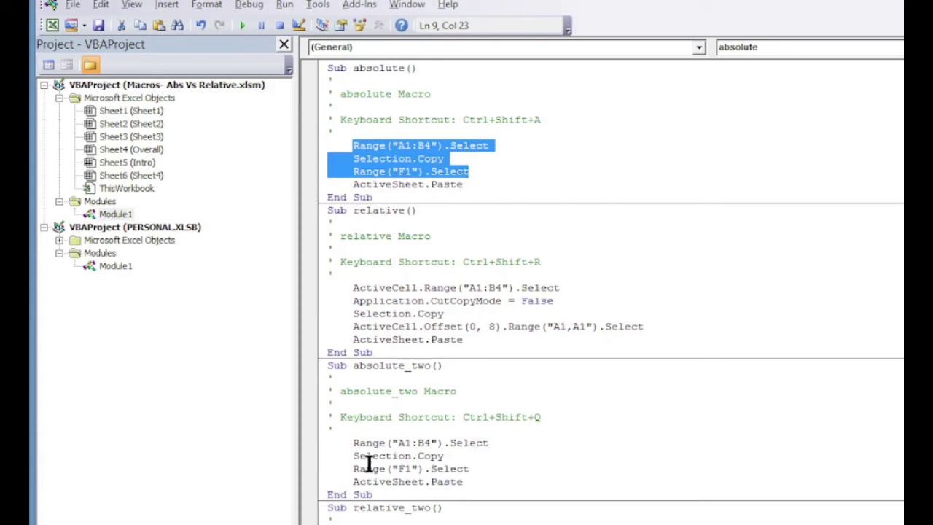
left_click_drag(353, 442, 470, 483)
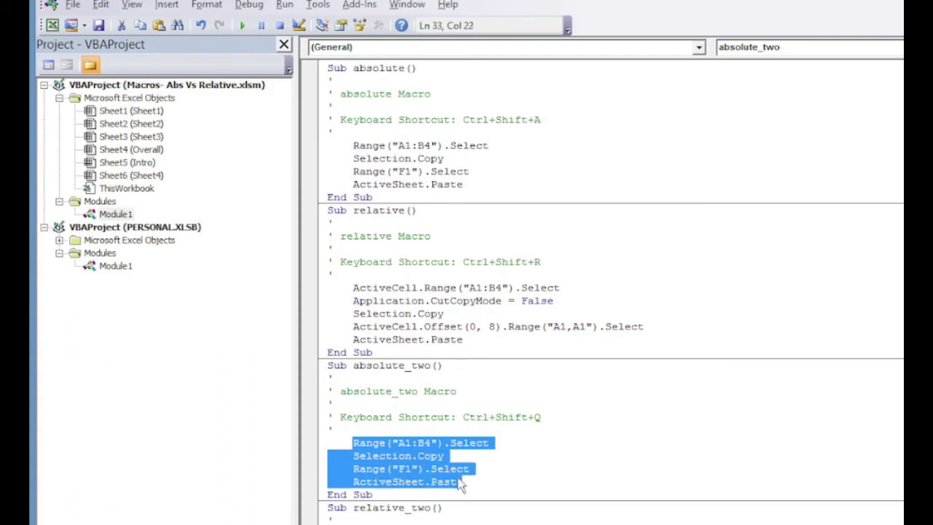
left_click(357, 289)
left_click_drag(358, 291, 624, 346)
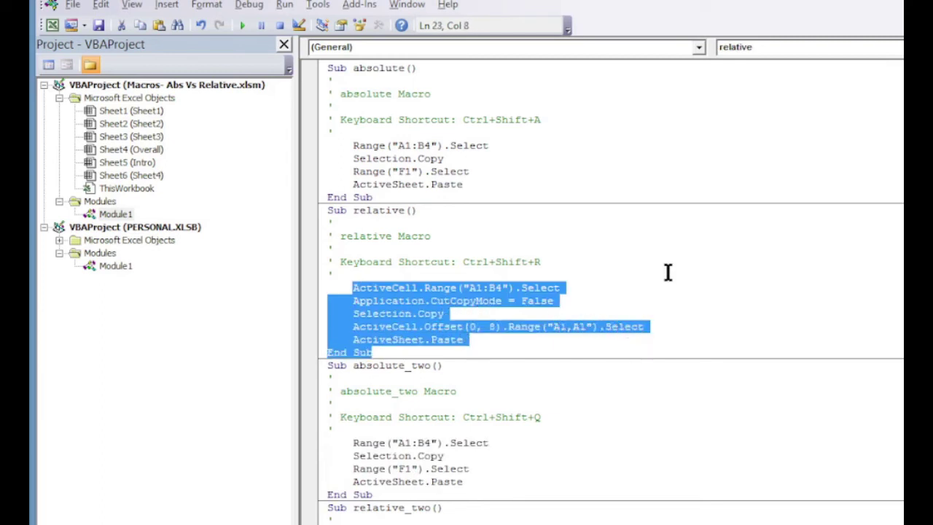
scroll(666, 270, "down", 1)
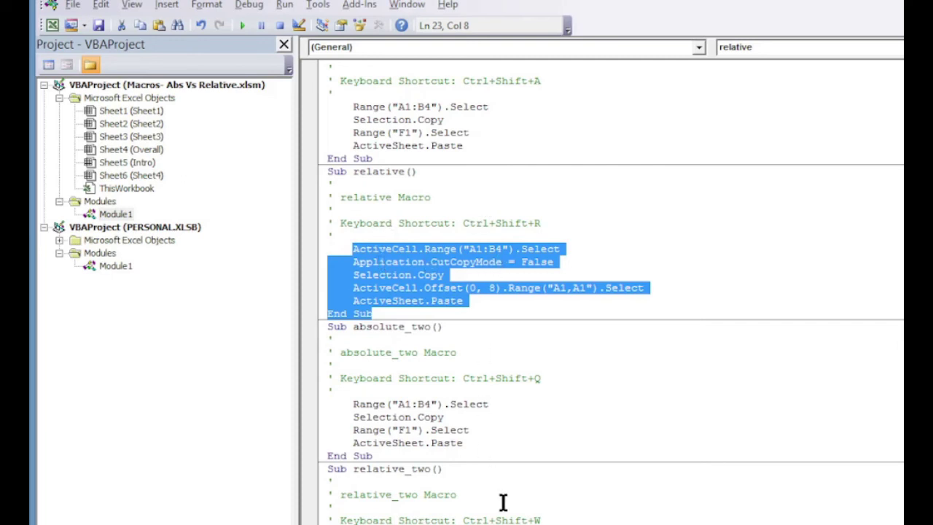
scroll(510, 489, "down", 2)
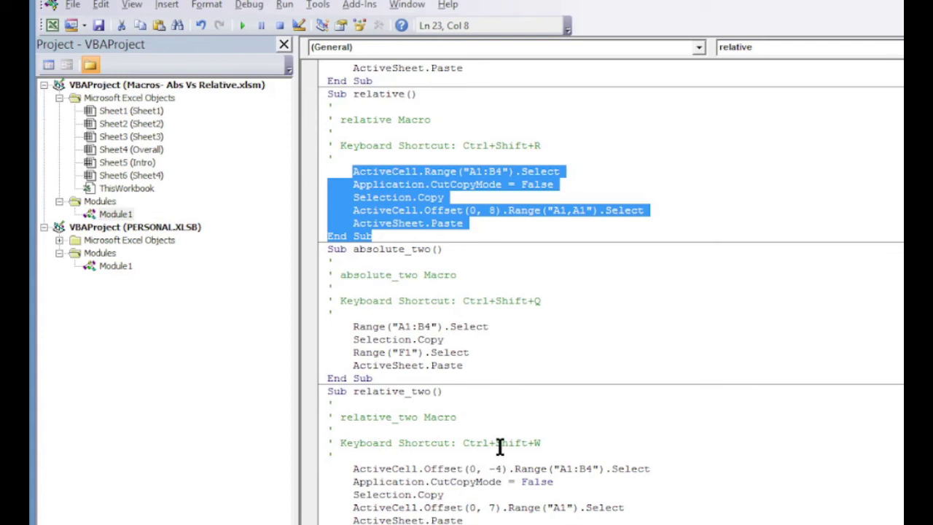
left_click_drag(558, 470, 594, 471)
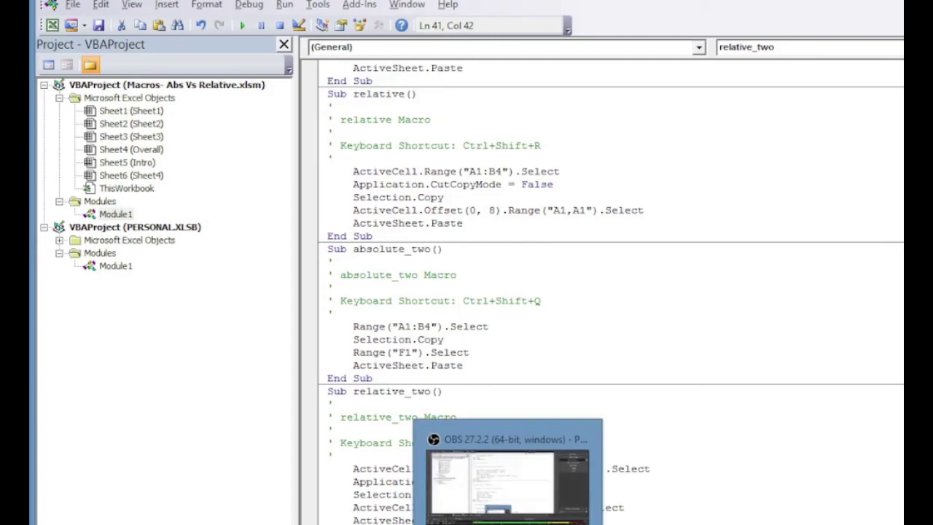
Step: Back in Excel, run relative_two from E1, pasting the Reg.No/Name table into H1:I4
left_click(469, 500)
left_click_drag(322, 155, 619, 259)
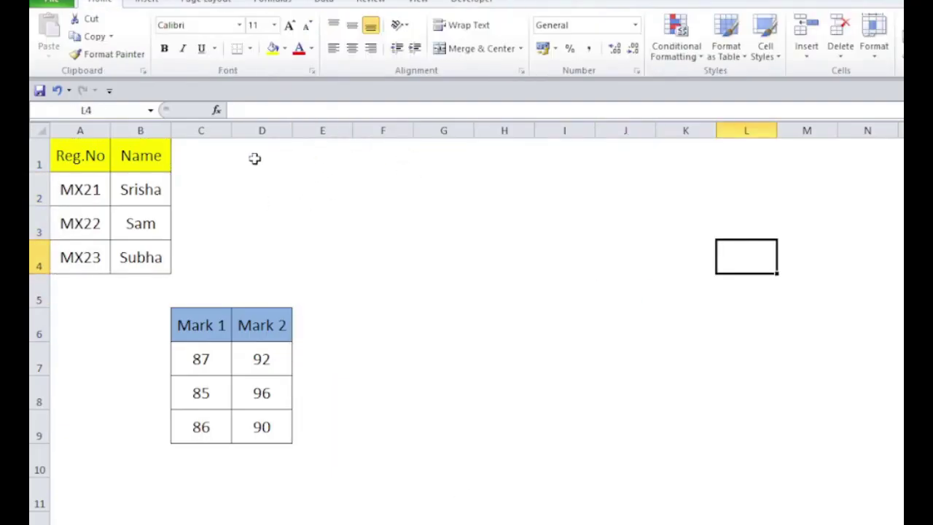
left_click(310, 154)
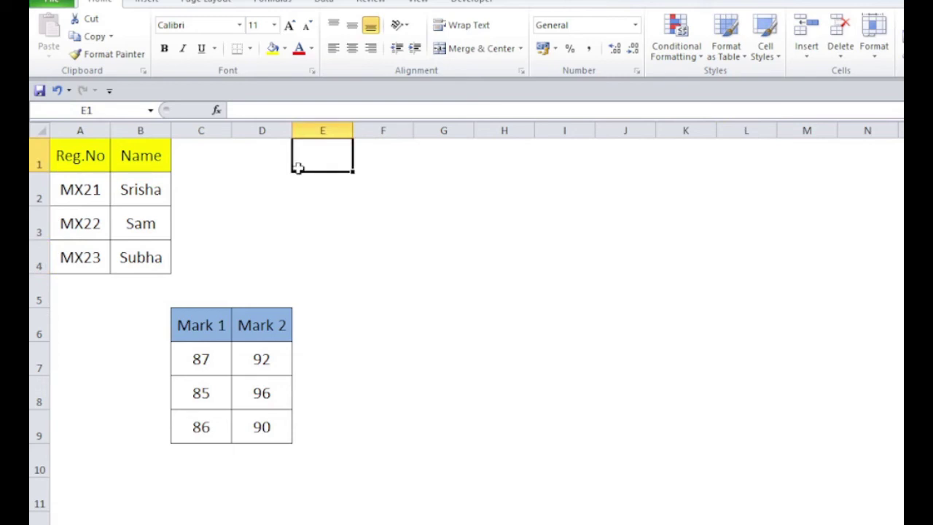
key("Tab")
key("ctrl+v")
Step: Run relative_two again from C6 (Mark 1), triggering run-time error 1004
left_click_drag(306, 154, 516, 266)
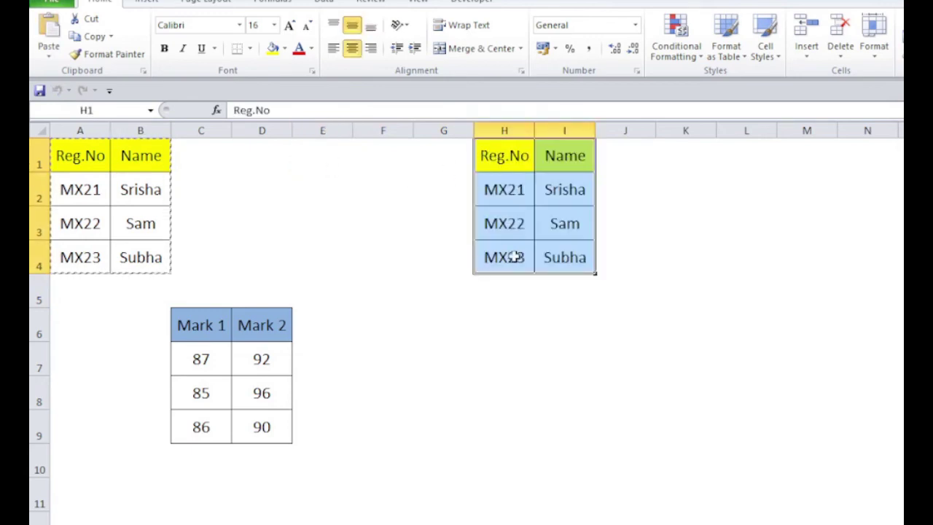
left_click(204, 329)
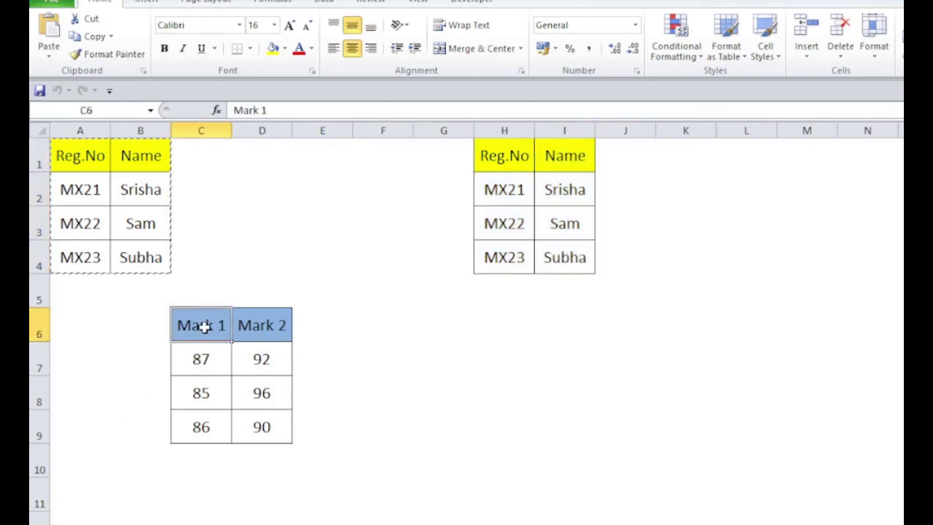
key("ctrl+shift+w")
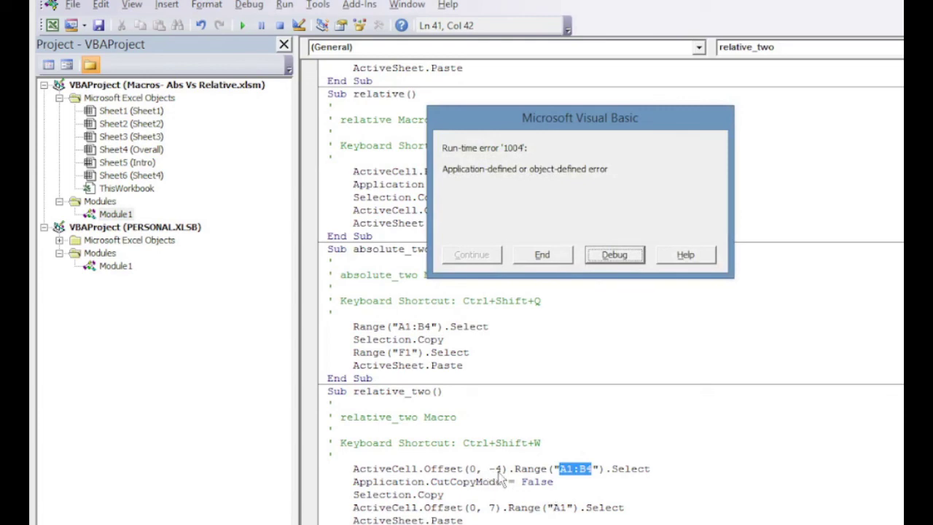
Step: Debug the error and highlight the 0, -4 arguments of Offset on the failing line
left_click(437, 500)
left_click(623, 257)
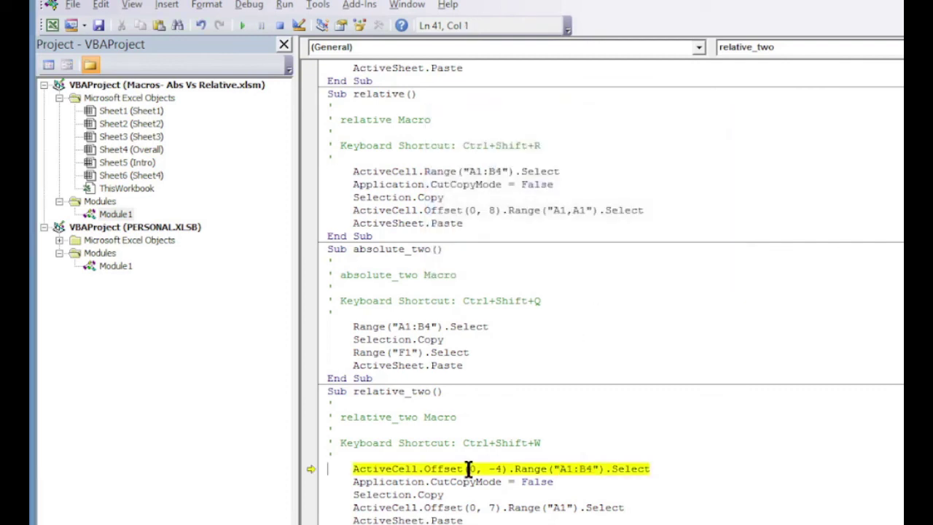
left_click_drag(469, 469, 507, 469)
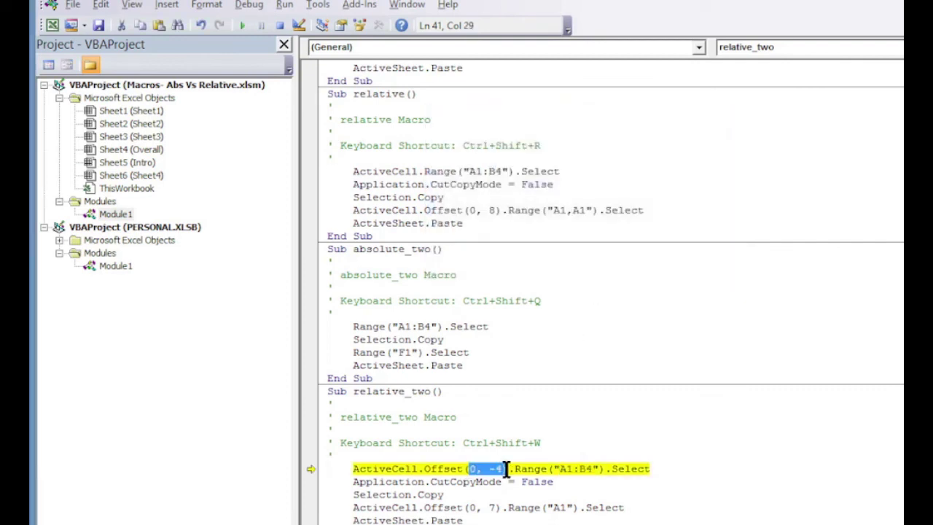